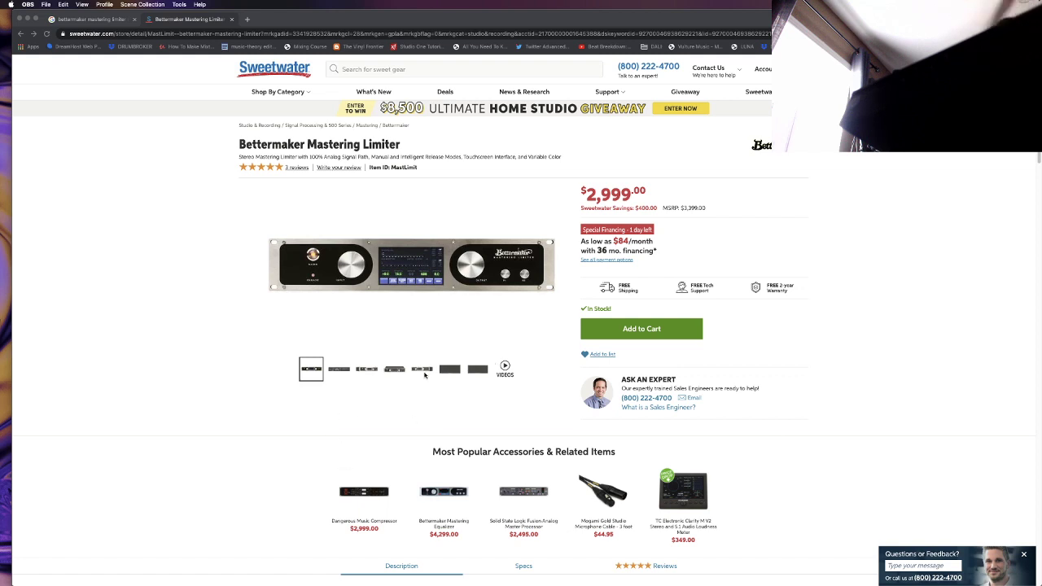
# Step: Browse the limiter's product photos, ending back on the front view
pyautogui.click(373, 370)
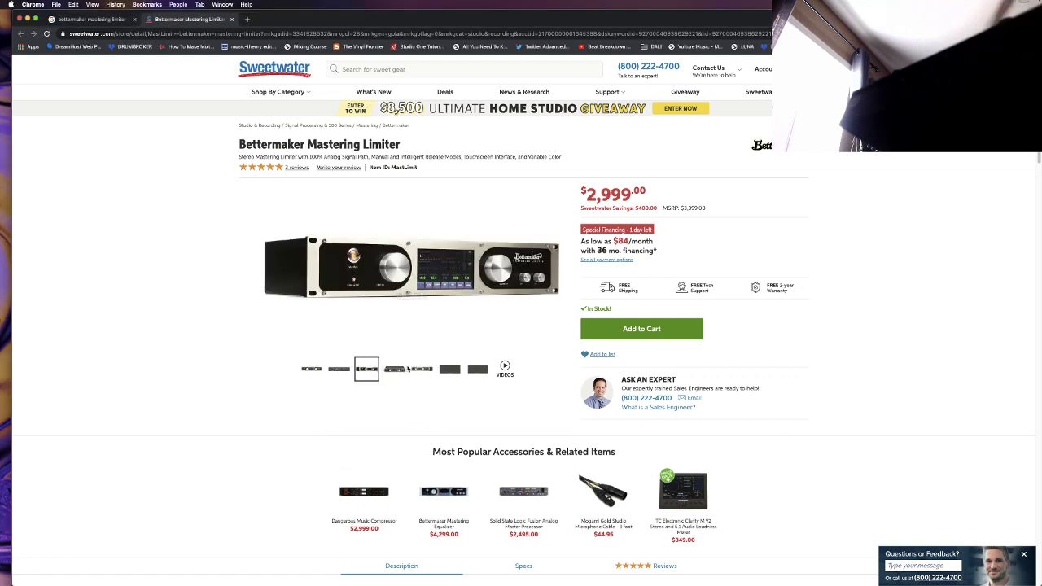
pyautogui.click(396, 370)
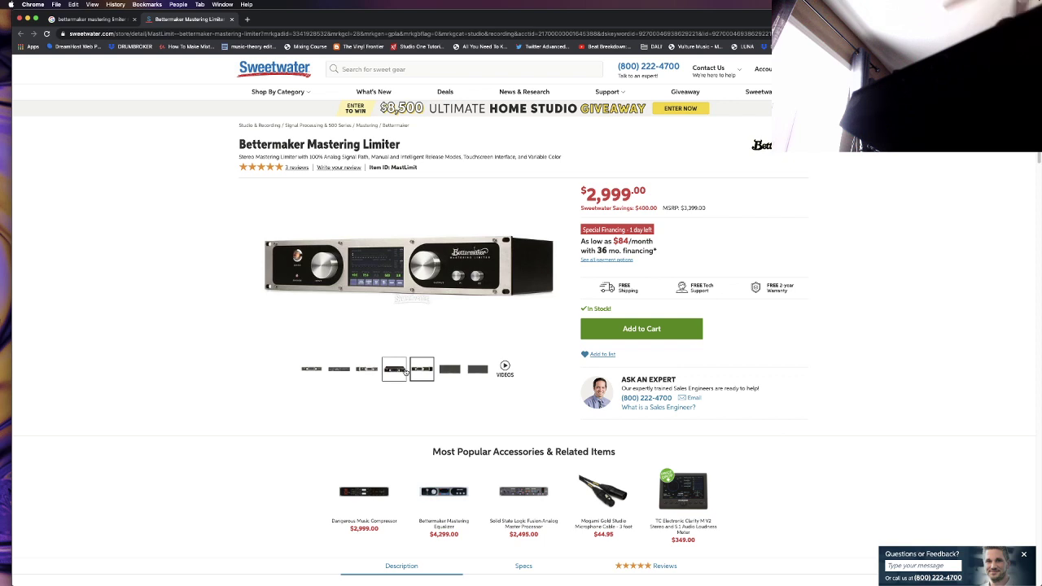
pyautogui.click(303, 373)
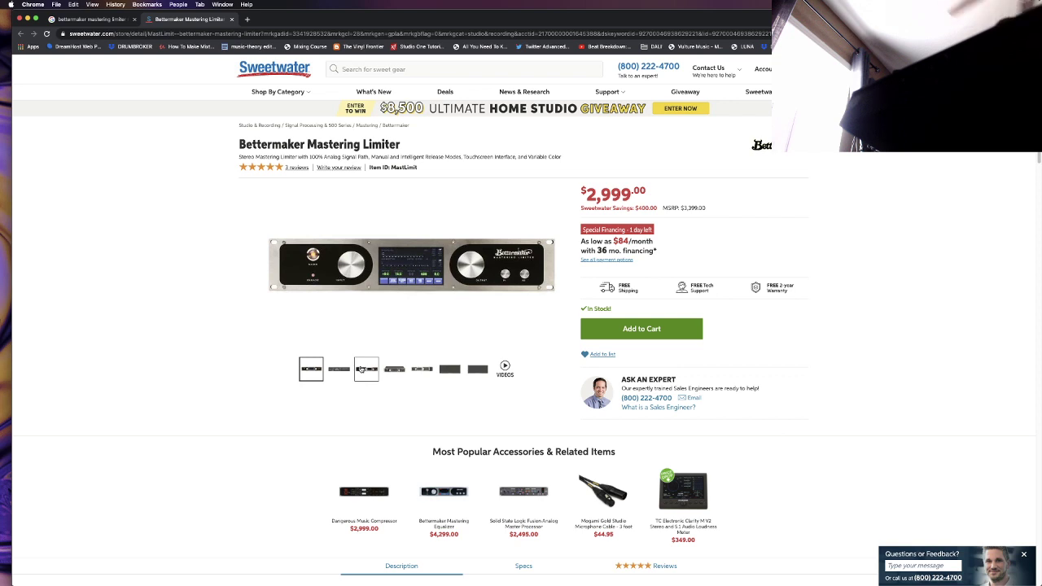
# Step: Read through the description, features and tech specs, then minimise Chrome
pyautogui.scroll(-1, 358, 373)
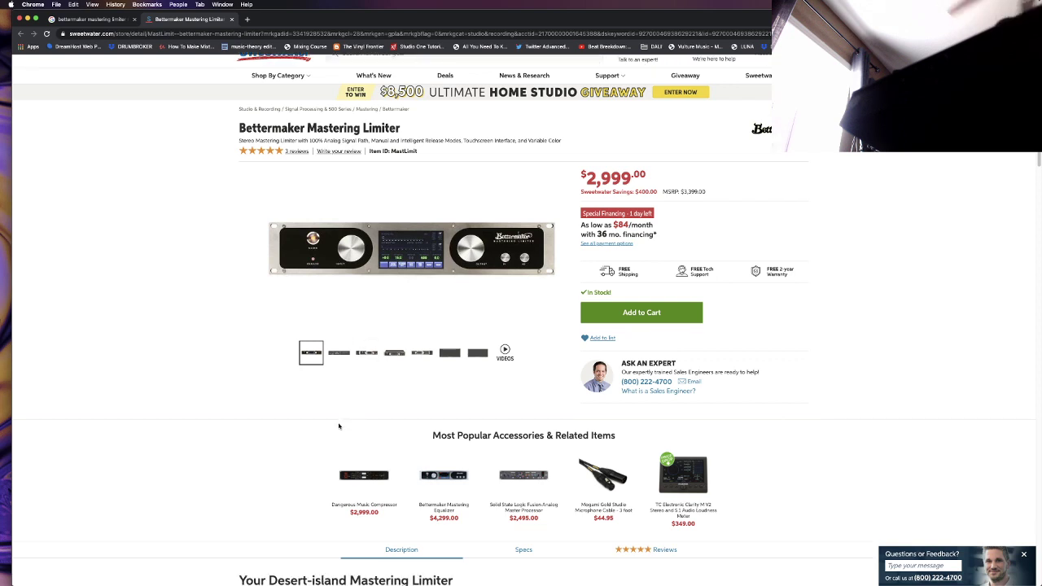
pyautogui.scroll(-10, 339, 426)
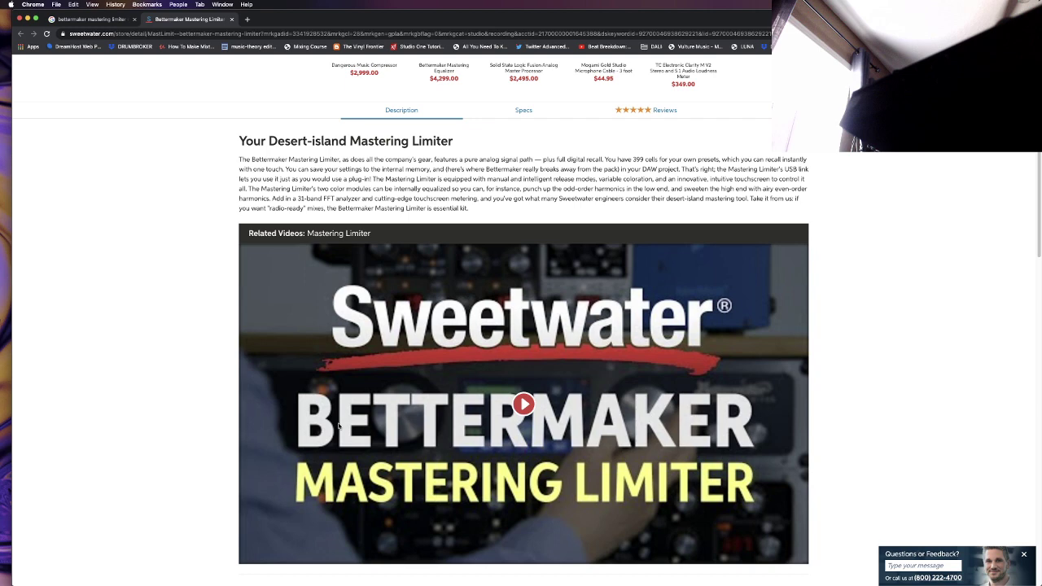
pyautogui.scroll(-3, 338, 425)
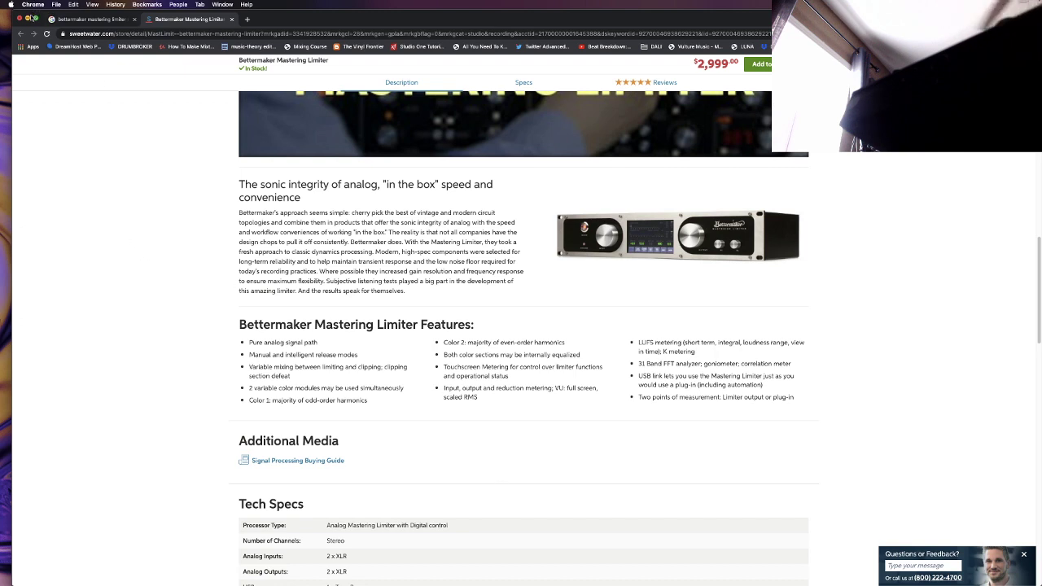
pyautogui.click(27, 17)
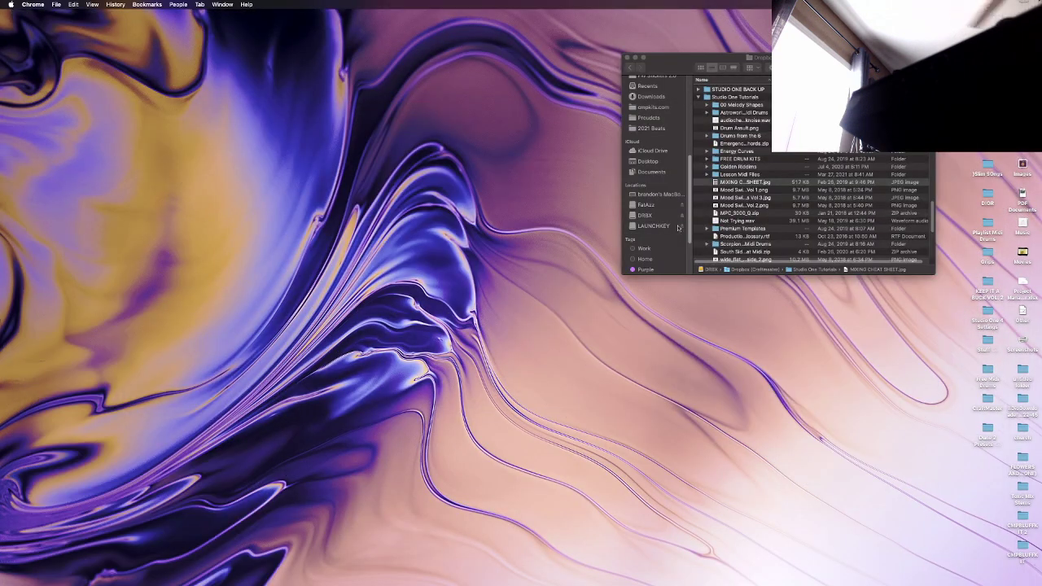
# Step: Try opening MIXING CHEAT SHEET.jpg, dismiss Preview's errors, and minimise the Finder window
pyautogui.doubleClick(725, 181)
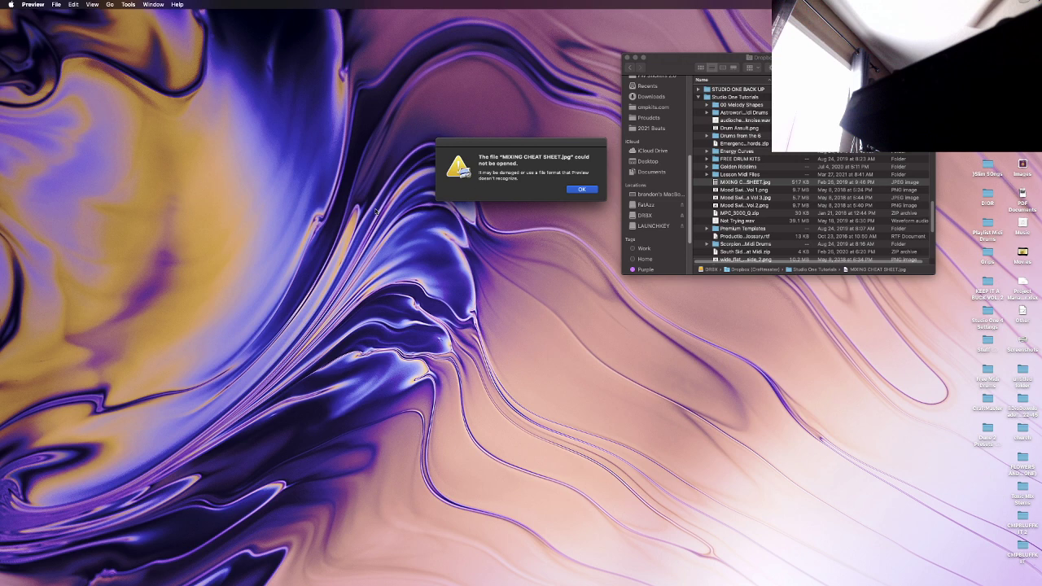
pyautogui.click(583, 189)
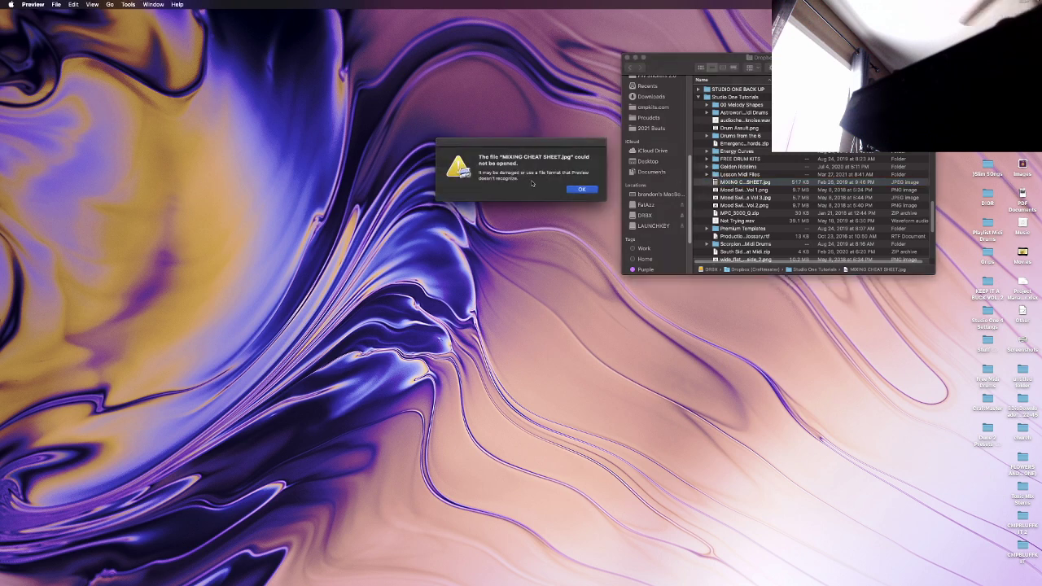
pyautogui.click(587, 187)
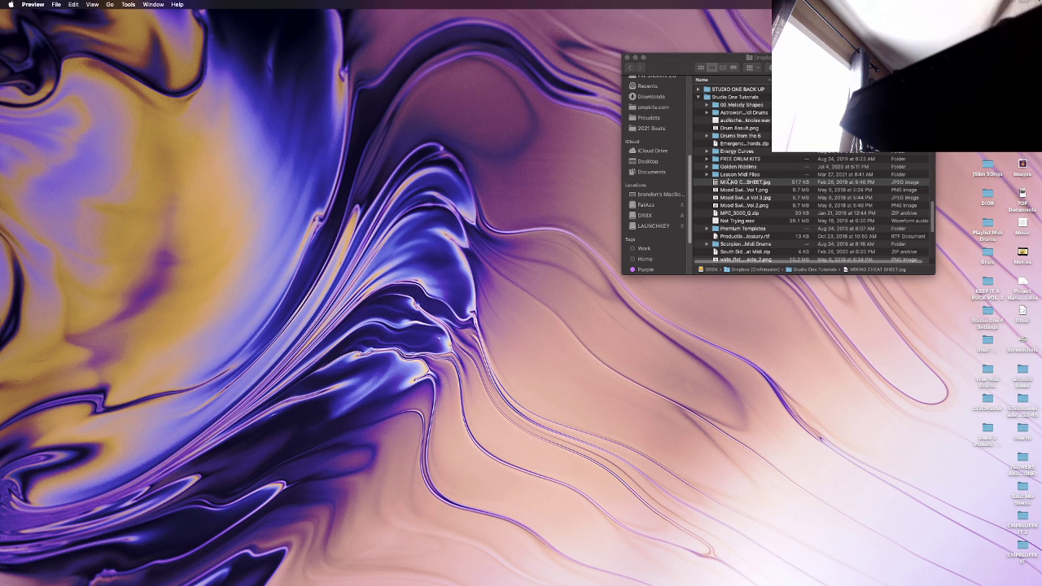
pyautogui.click(636, 56)
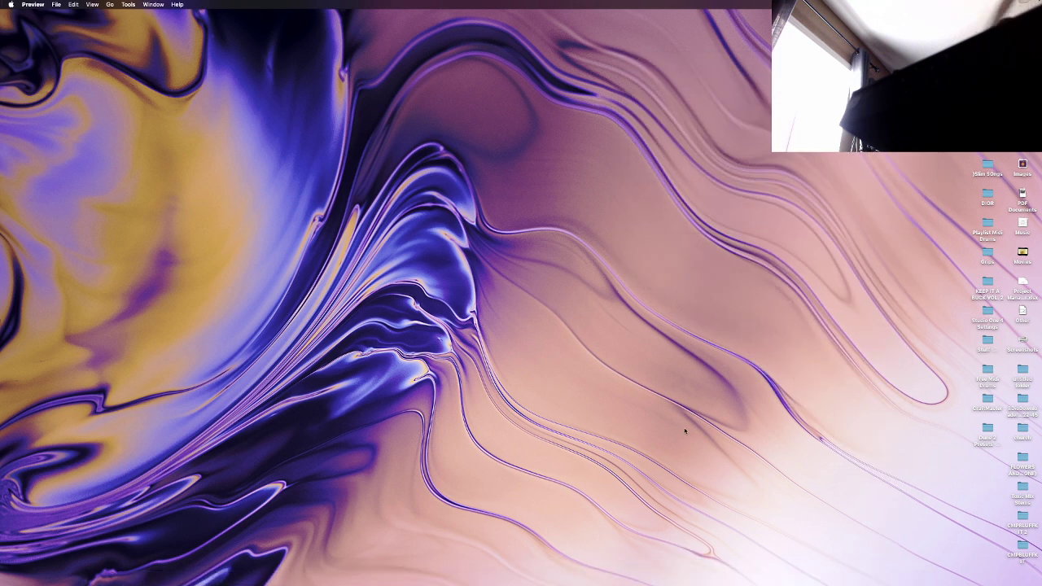
# Step: Switch to the full-screen Studio One space and zoom in on the opening bars
pyautogui.hotkey('ctrl', 'Down')
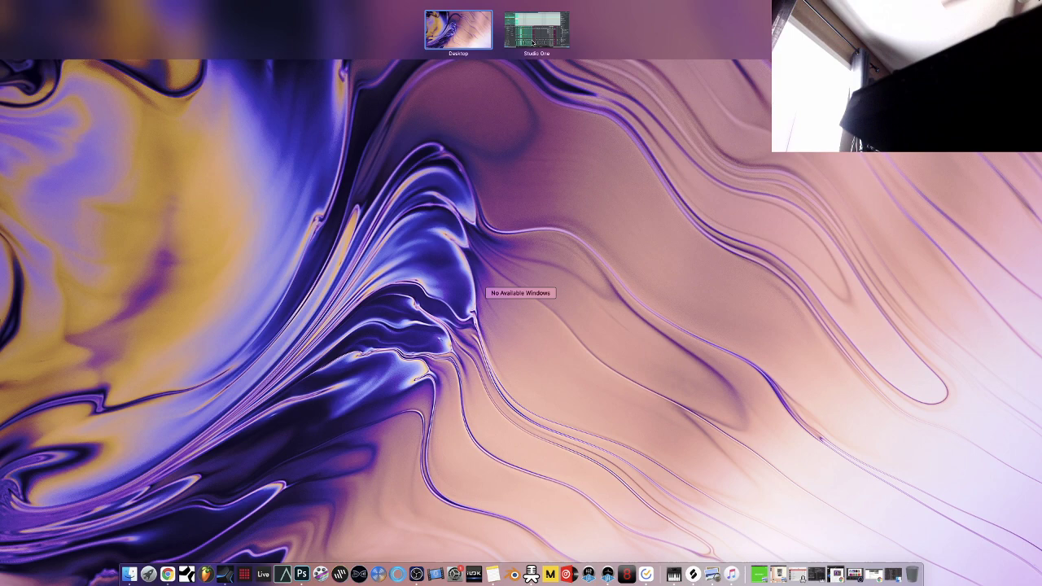
pyautogui.click(533, 41)
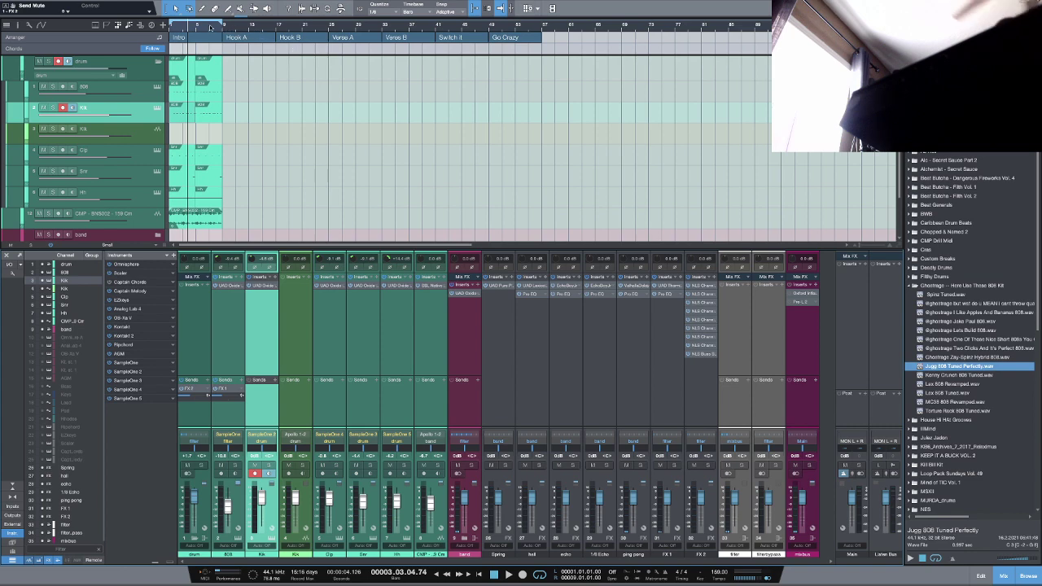
pyautogui.moveTo(210, 27); pyautogui.dragTo(234, 132)
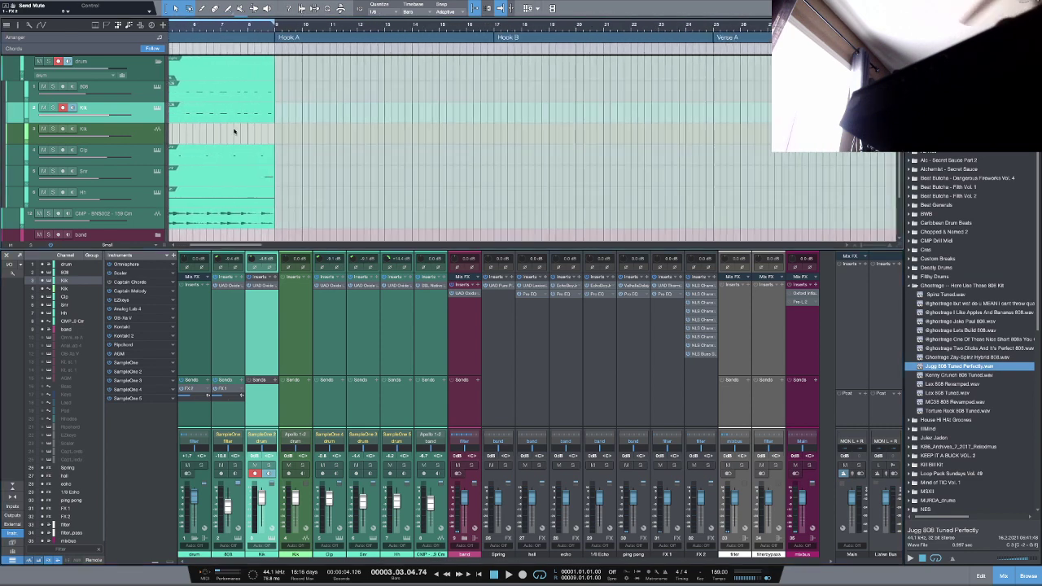
pyautogui.moveTo(230, 245); pyautogui.dragTo(207, 247)
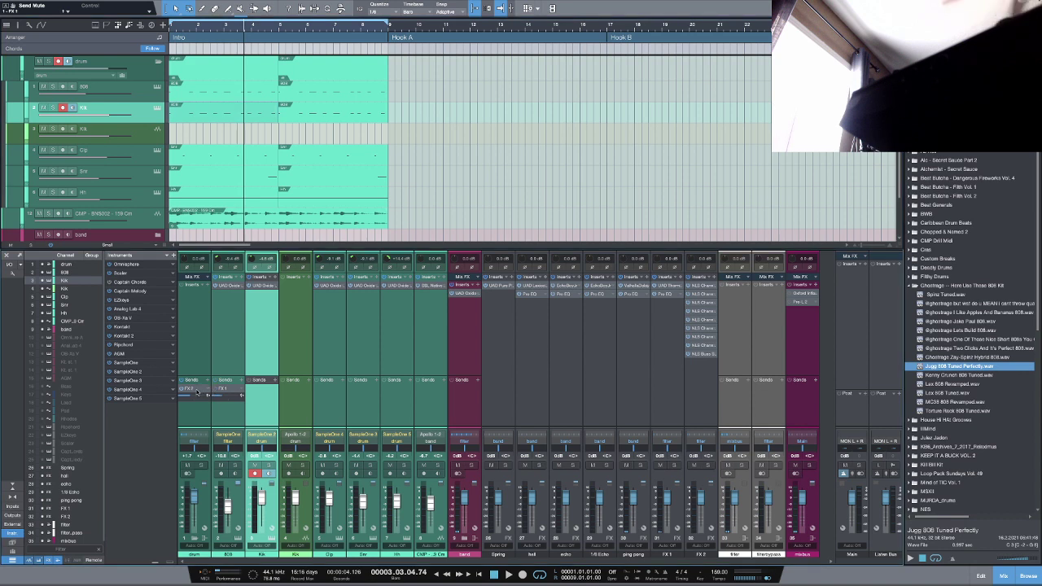
# Step: Play and stop the beat, then make the mixer's channel faders taller
pyautogui.press('space')
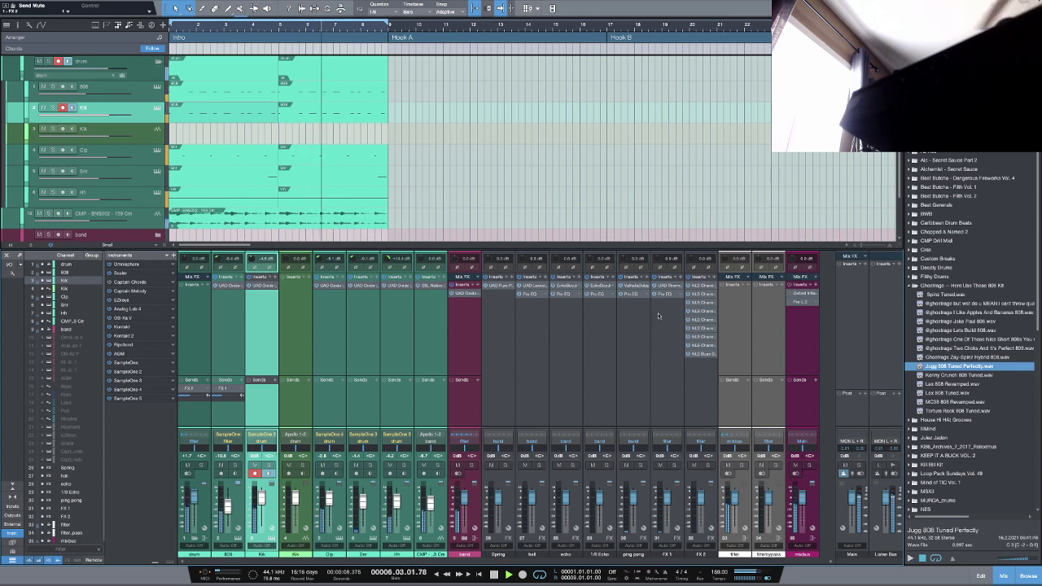
pyautogui.press('space')
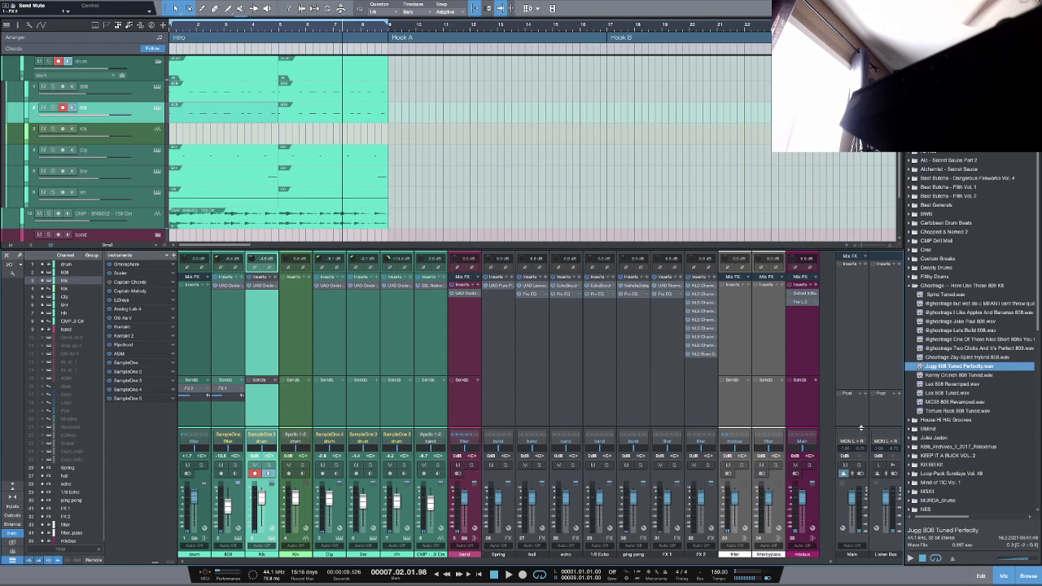
pyautogui.moveTo(861, 427); pyautogui.dragTo(887, 285)
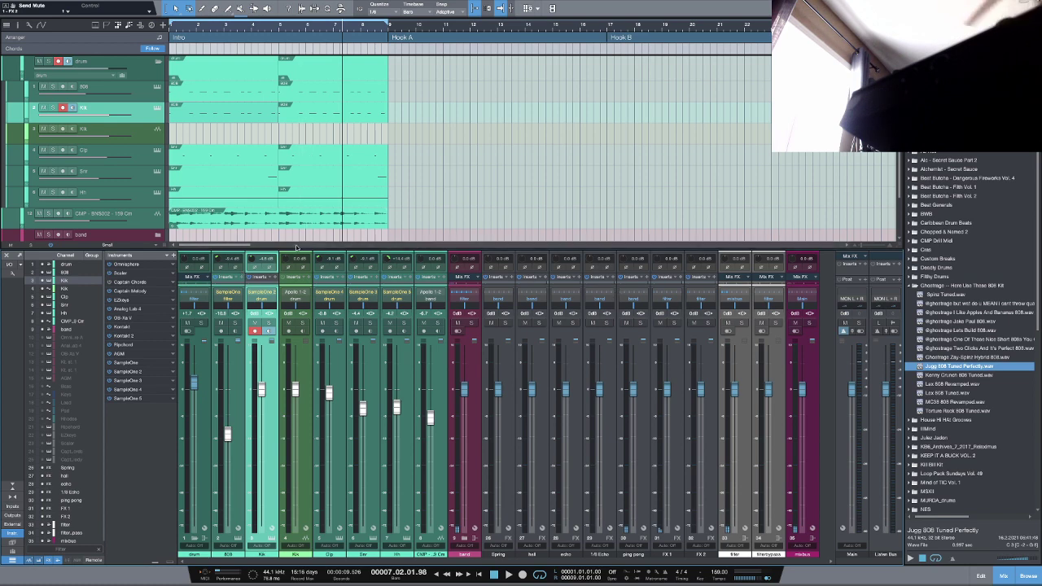
# Step: Give the mixer more room than the arrangement, play from the start, and enlarge the inserts area
pyautogui.moveTo(285, 231); pyautogui.dragTo(302, 187)
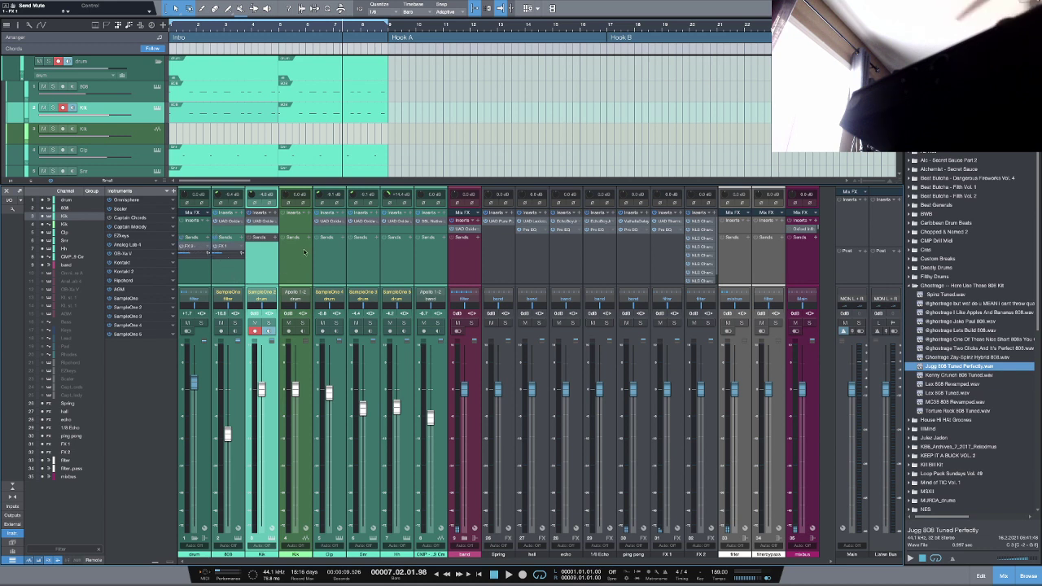
pyautogui.press('space')
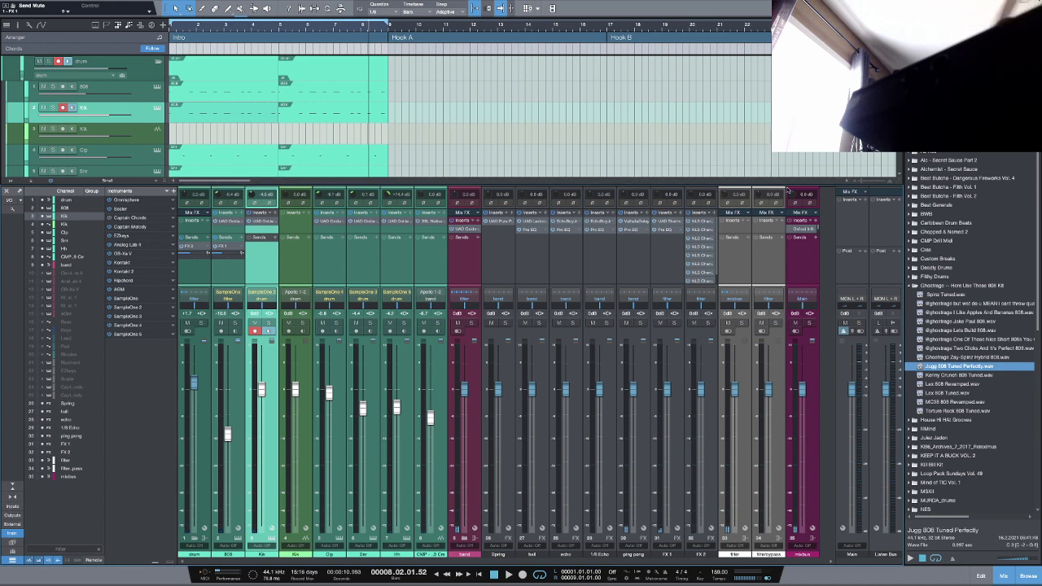
pyautogui.moveTo(796, 184); pyautogui.dragTo(796, 158)
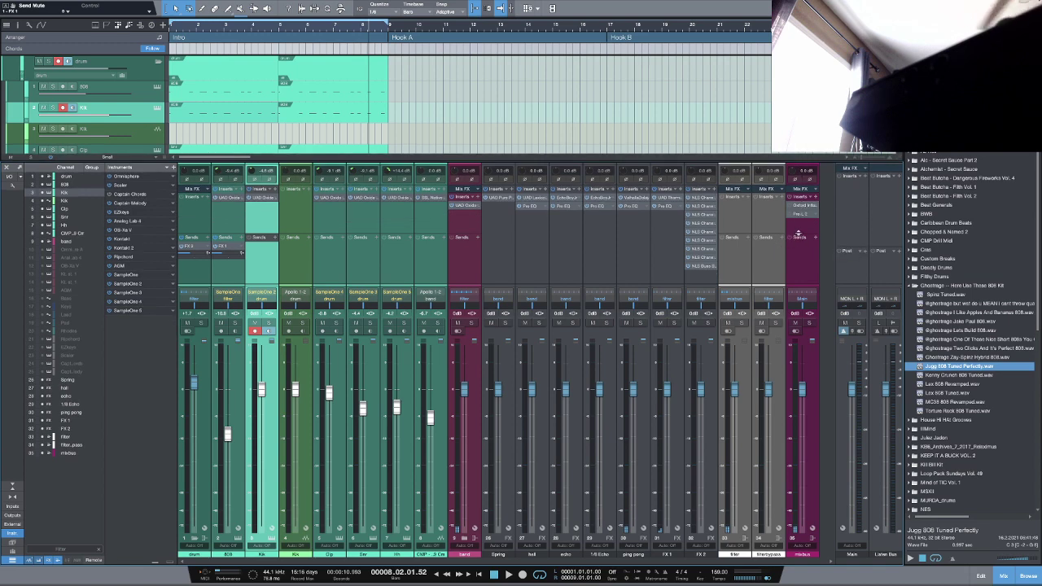
pyautogui.moveTo(799, 235); pyautogui.dragTo(790, 269)
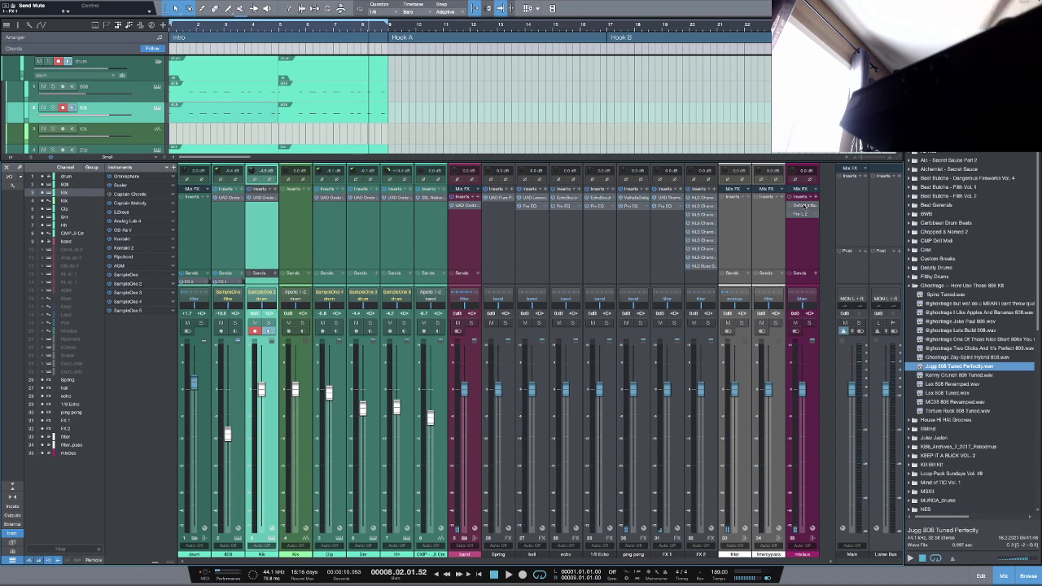
# Step: Load the Frontier limiter on the mixbus and move it between Oxford Inflator and Pro-L 2
pyautogui.click(804, 207)
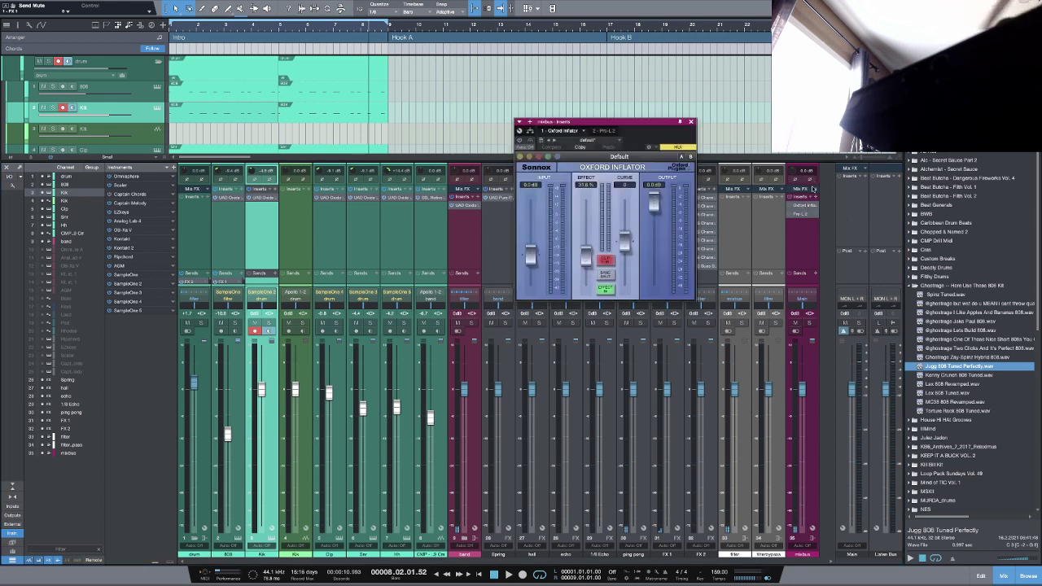
pyautogui.click(816, 198)
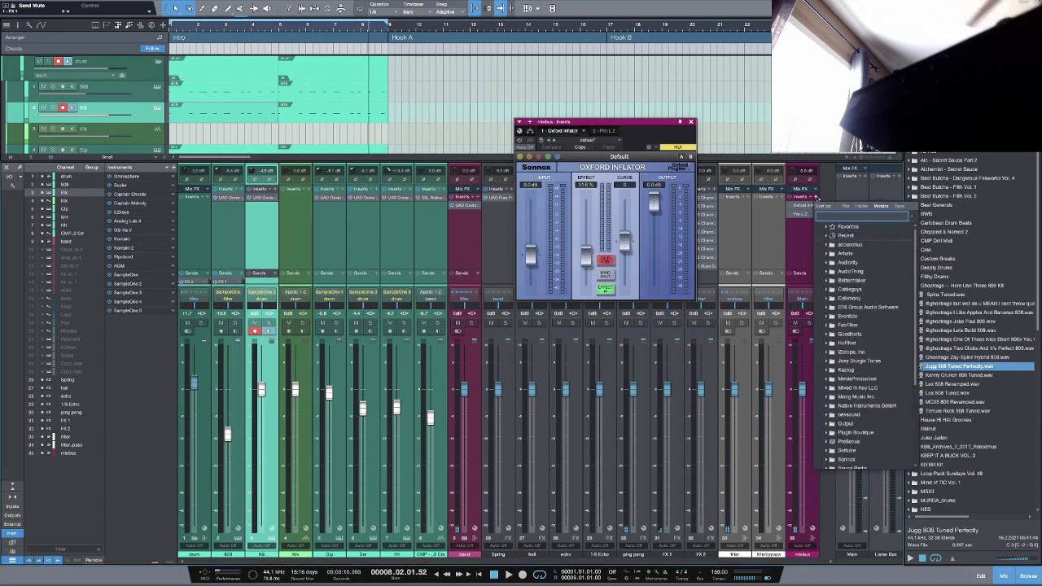
pyautogui.write('fron')
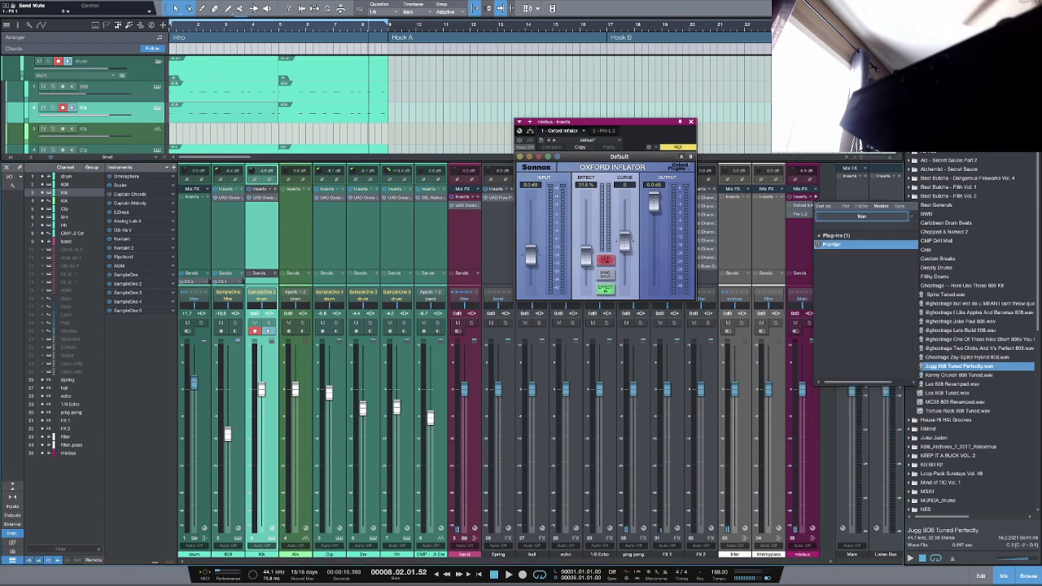
pyautogui.press('Return')
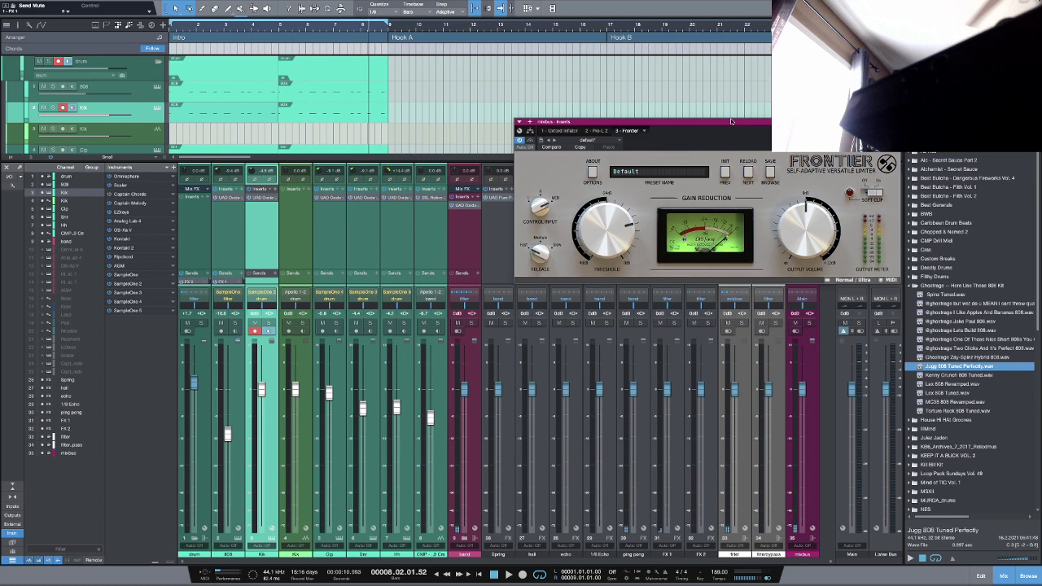
pyautogui.moveTo(731, 121); pyautogui.dragTo(580, 96)
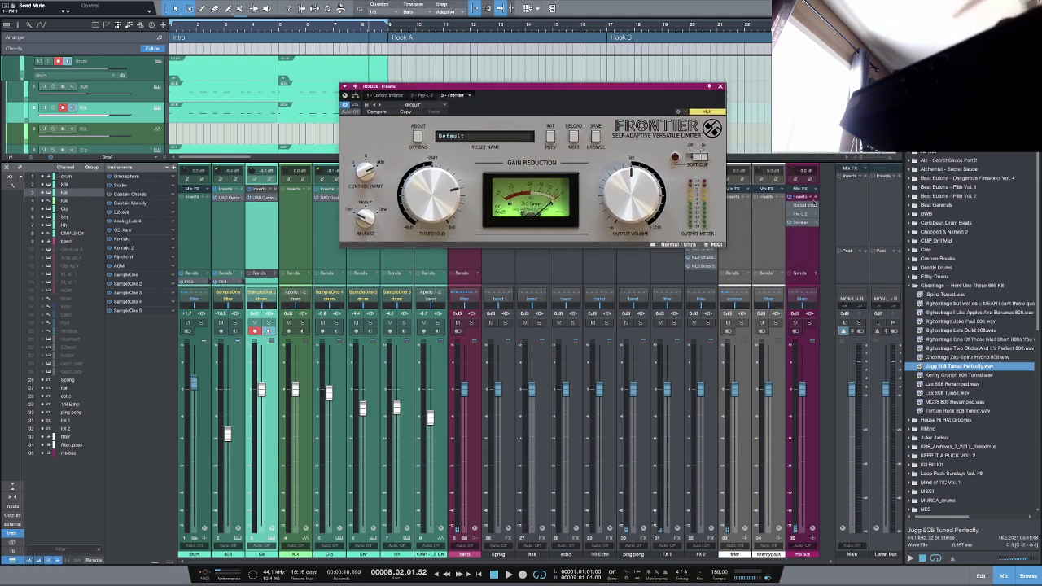
pyautogui.moveTo(802, 223); pyautogui.dragTo(802, 205)
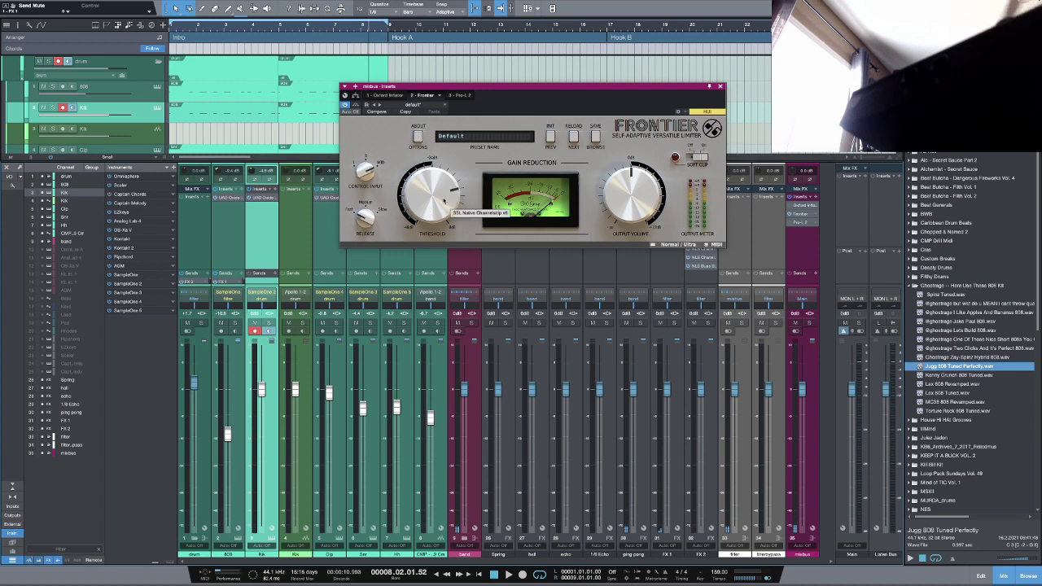
# Step: Set Frontier's threshold to 0 dB and output volume to +4.8 dB, then play the beat
pyautogui.moveTo(445, 201); pyautogui.dragTo(445, 100)
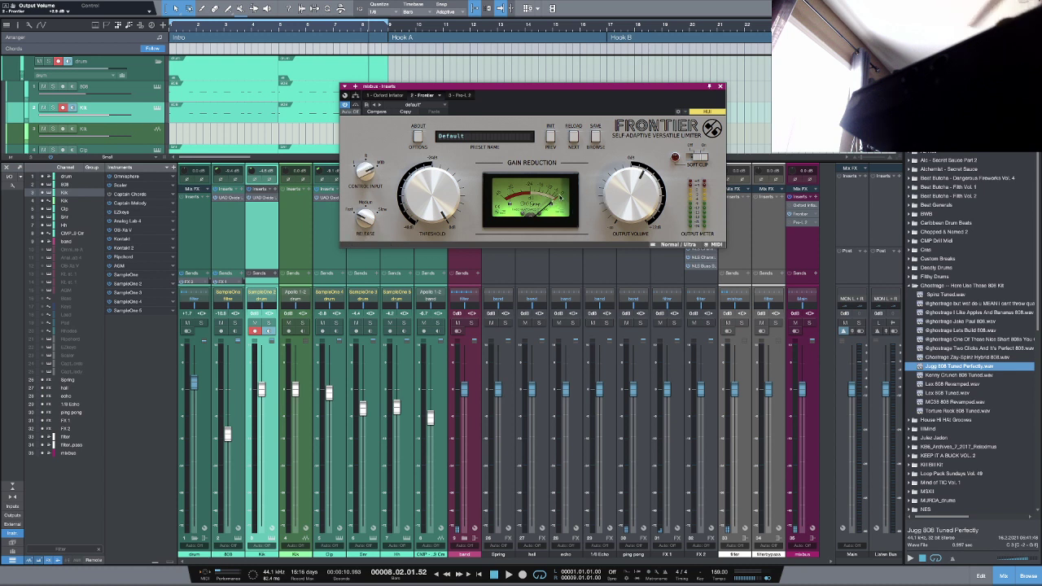
pyautogui.moveTo(612, 189)
pyautogui.mouseDown()
pyautogui.moveTo(629, 200)
pyautogui.moveTo(631, 175)
pyautogui.mouseUp()
pyautogui.press('space')
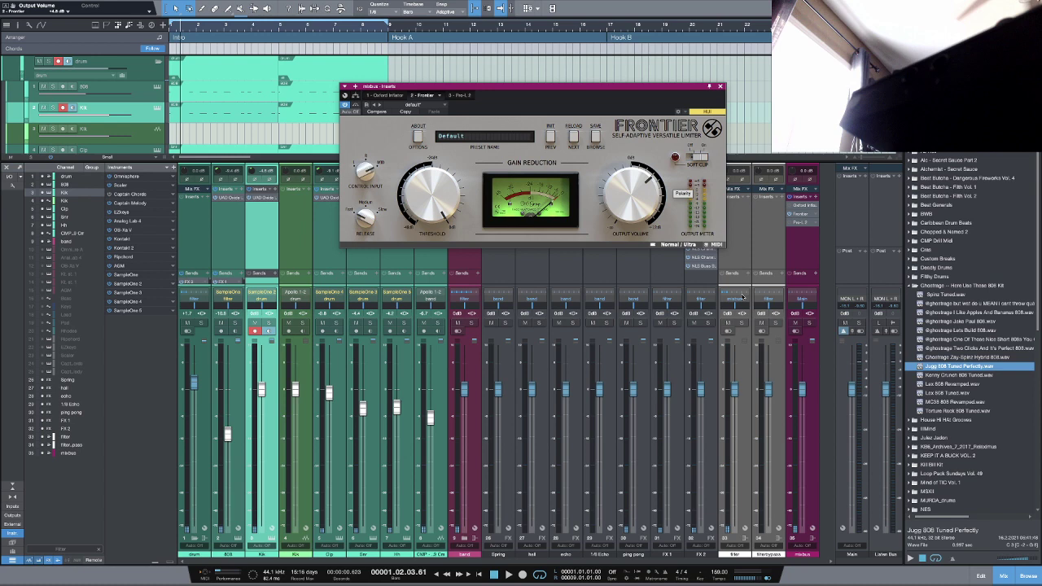
# Step: Open Pro-L 2 on the mixbus, set 8x oversampling and toggle True Peak Limiting
pyautogui.click(804, 224)
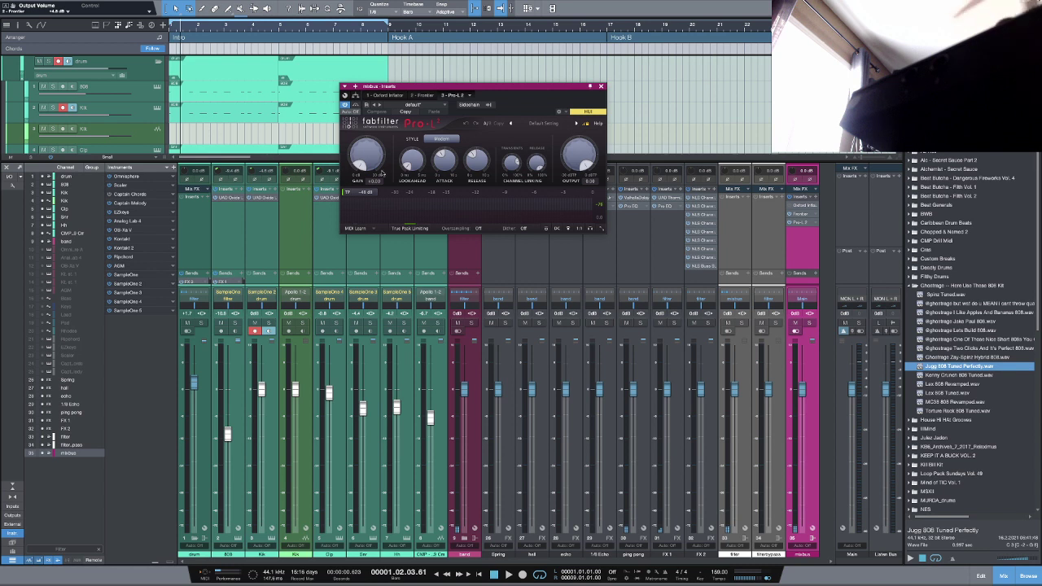
pyautogui.click(478, 228)
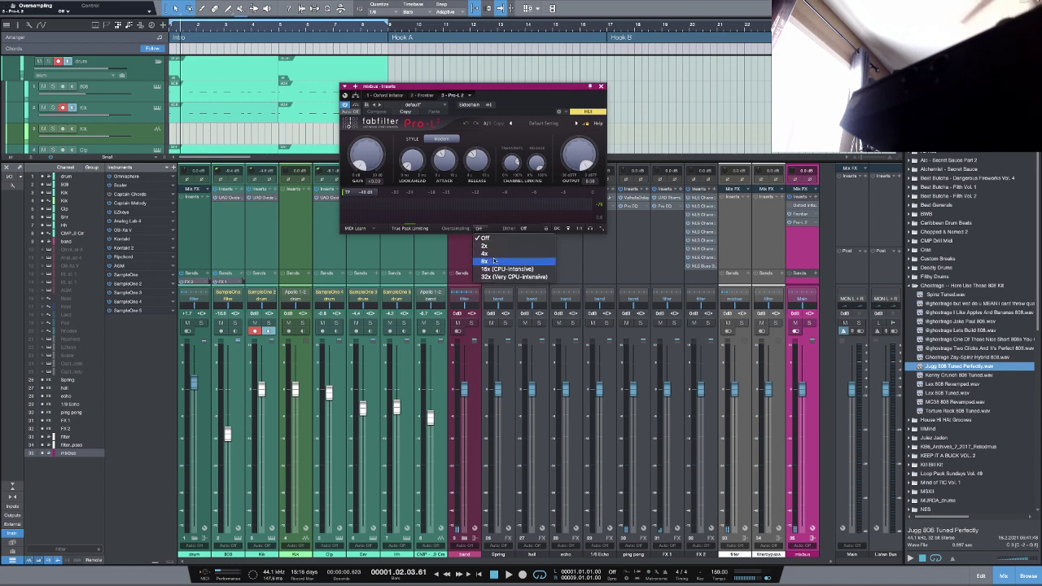
pyautogui.click(485, 260)
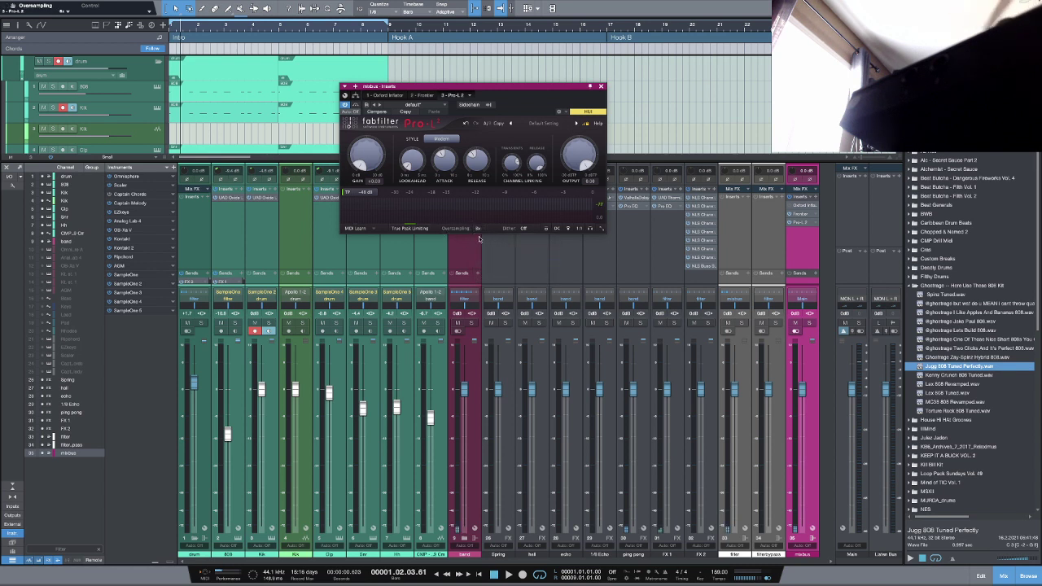
pyautogui.click(411, 228)
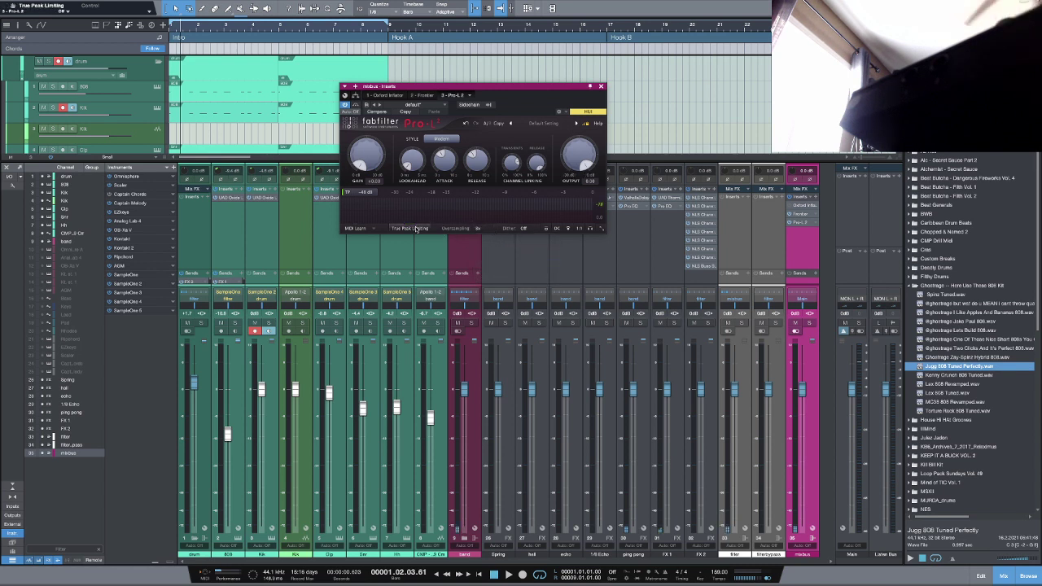
# Step: Set Pro-L 2's meter to Loudness, Short Term, with a -9 LUFS (CD) target
pyautogui.click(363, 193)
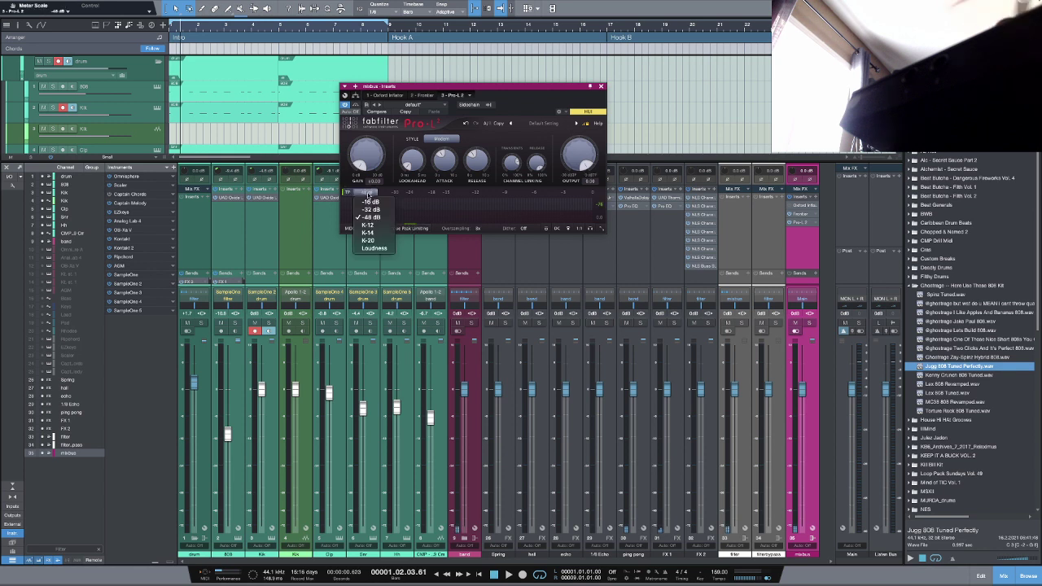
pyautogui.click(374, 247)
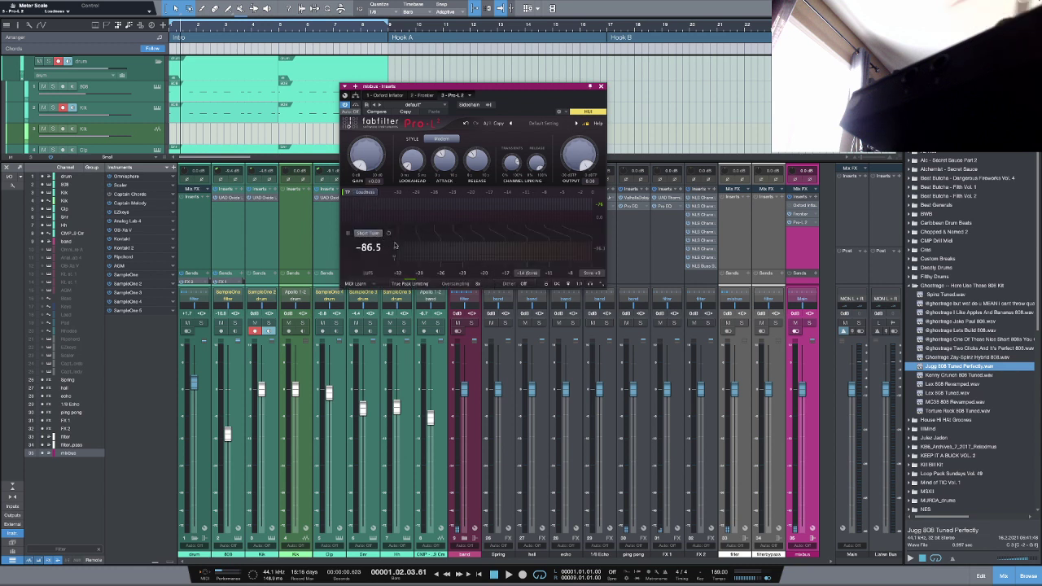
pyautogui.click(371, 234)
pyautogui.click(485, 251)
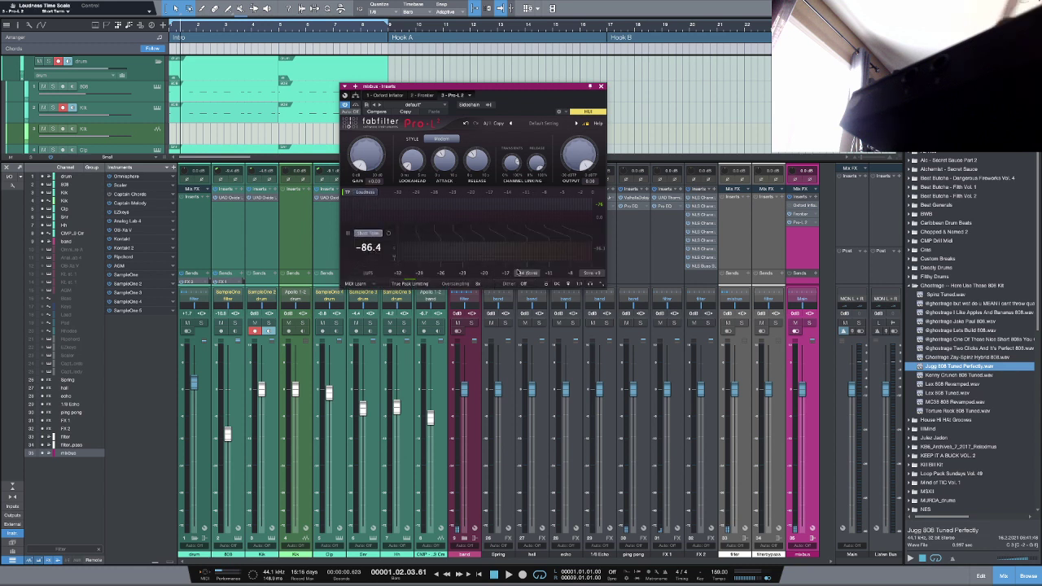
pyautogui.click(526, 273)
pyautogui.click(529, 284)
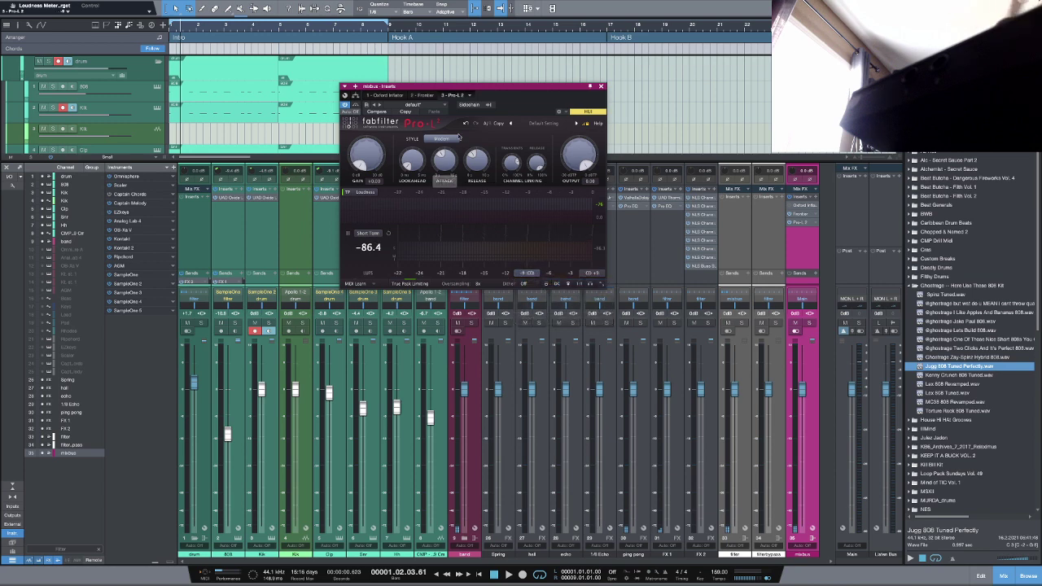
pyautogui.moveTo(484, 87); pyautogui.dragTo(363, 123)
# Step: Play the beat and raise Pro-L 2's gain to about +1.22 dB, aiming near -10 LUFS
pyautogui.moveTo(239, 200)
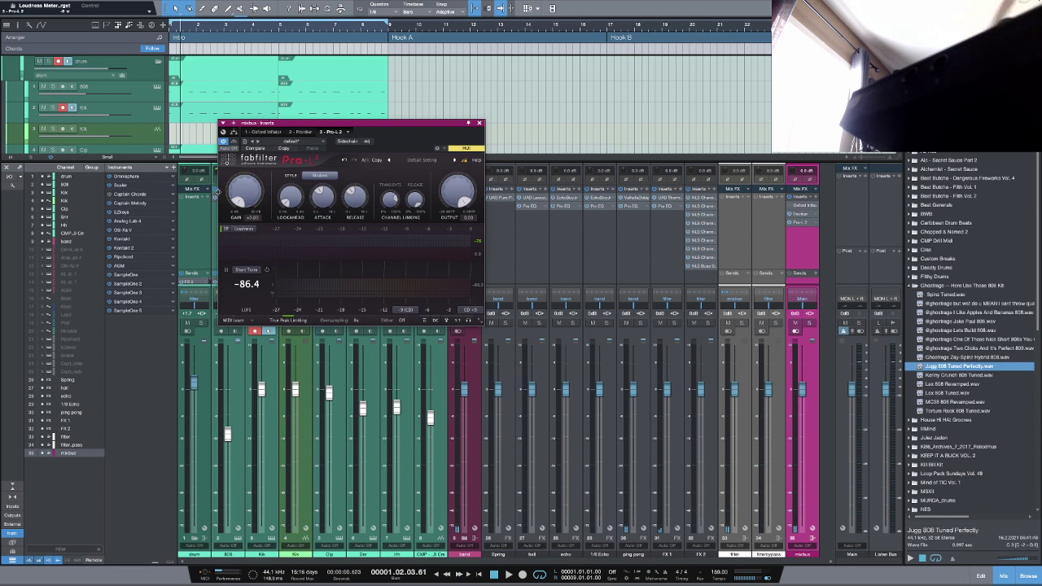
pyautogui.press('space')
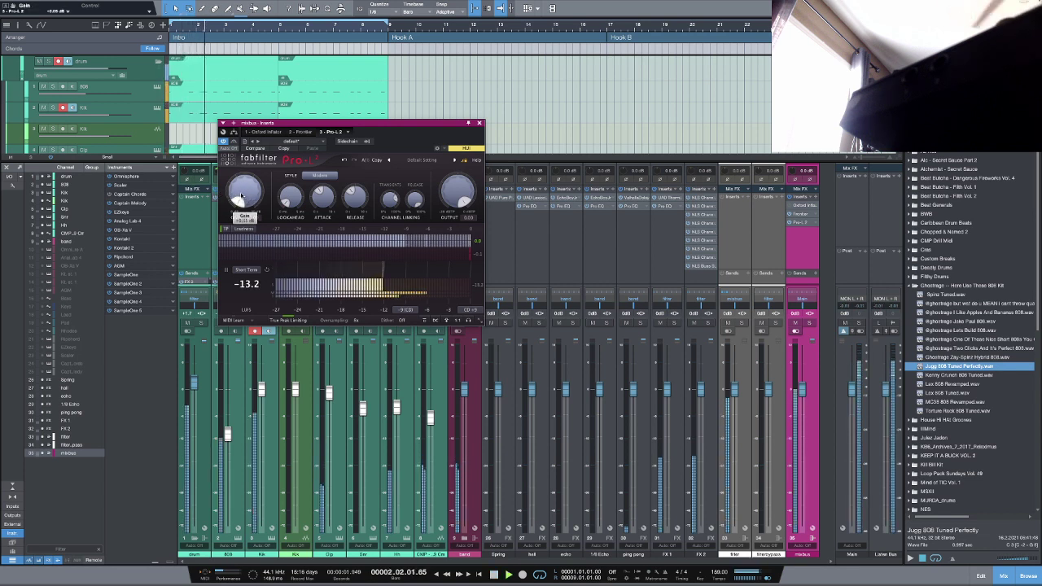
pyautogui.moveTo(241, 195); pyautogui.dragTo(243, 187)
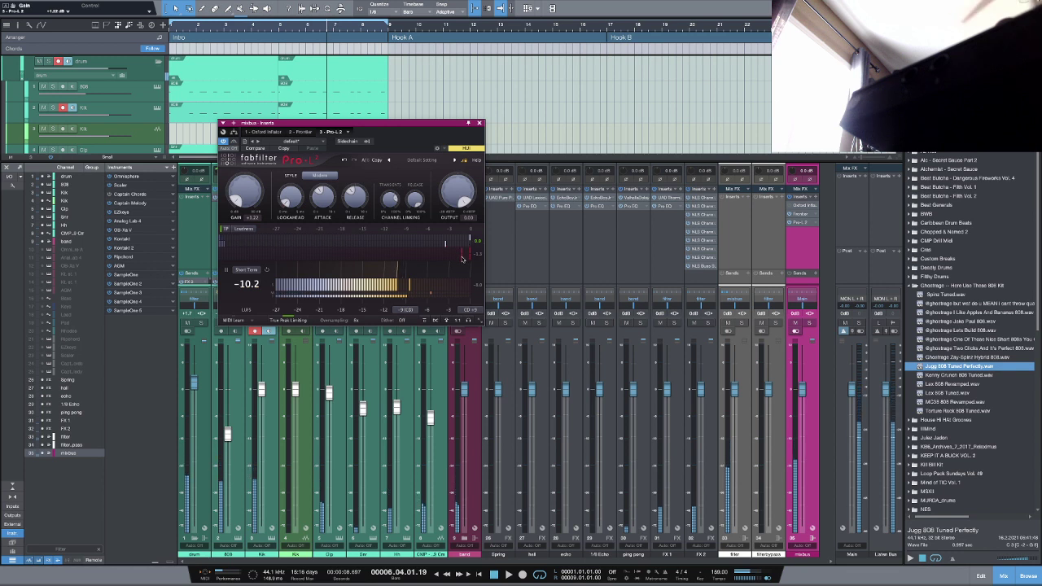
pyautogui.moveTo(467, 252)
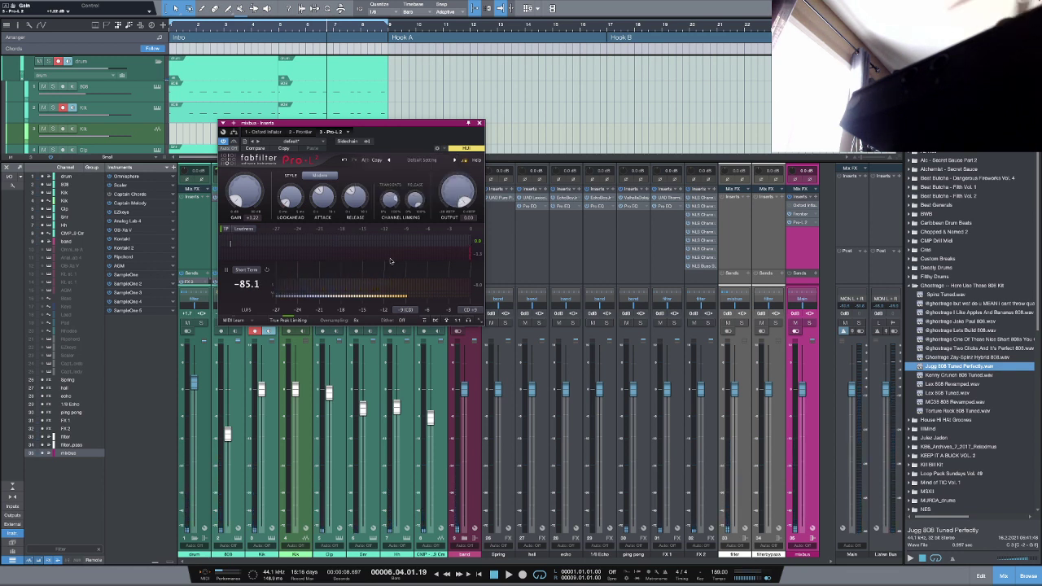
pyautogui.press('space')
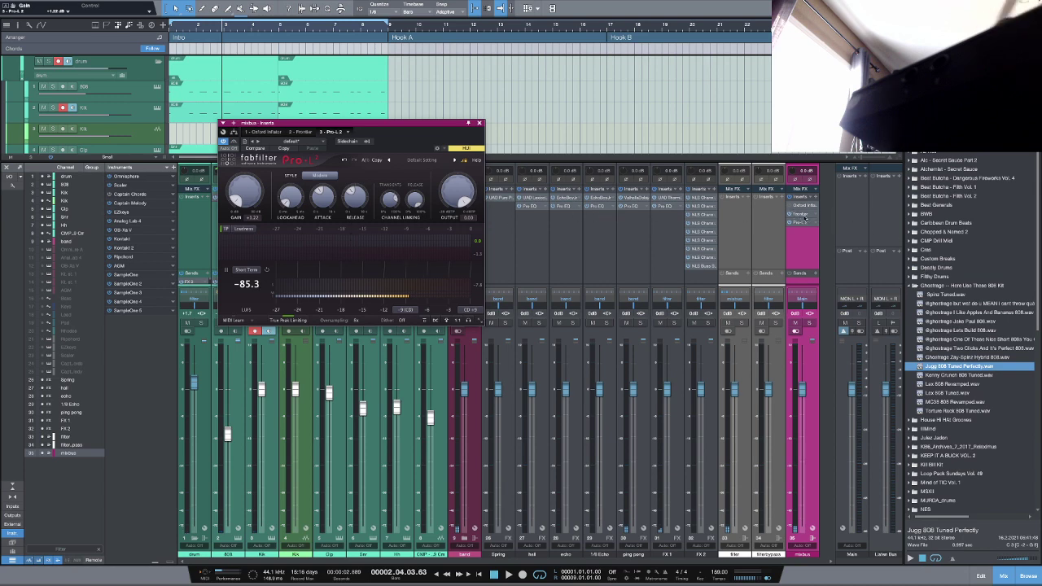
pyautogui.click(802, 214)
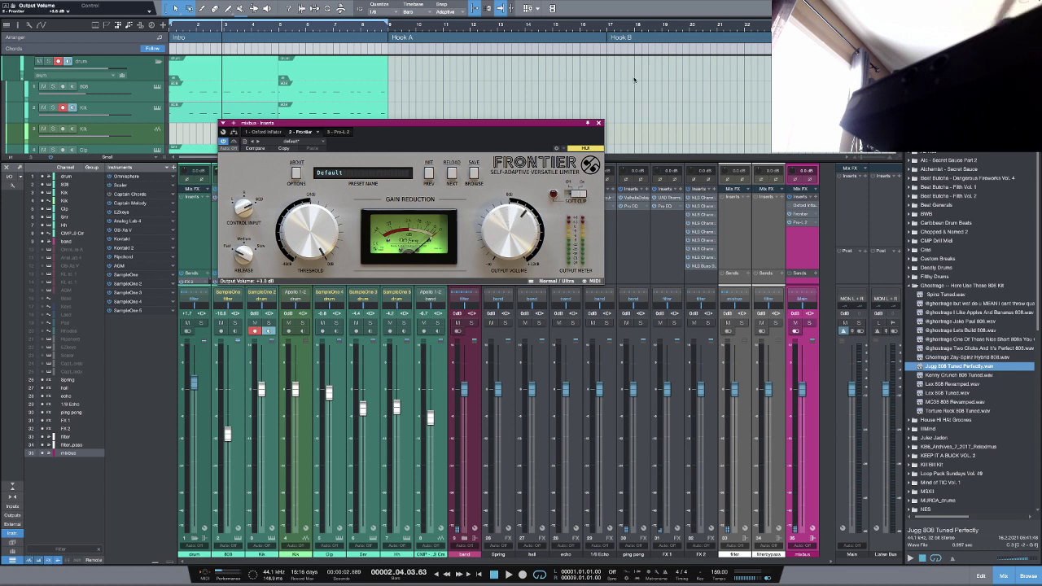
pyautogui.press('space')
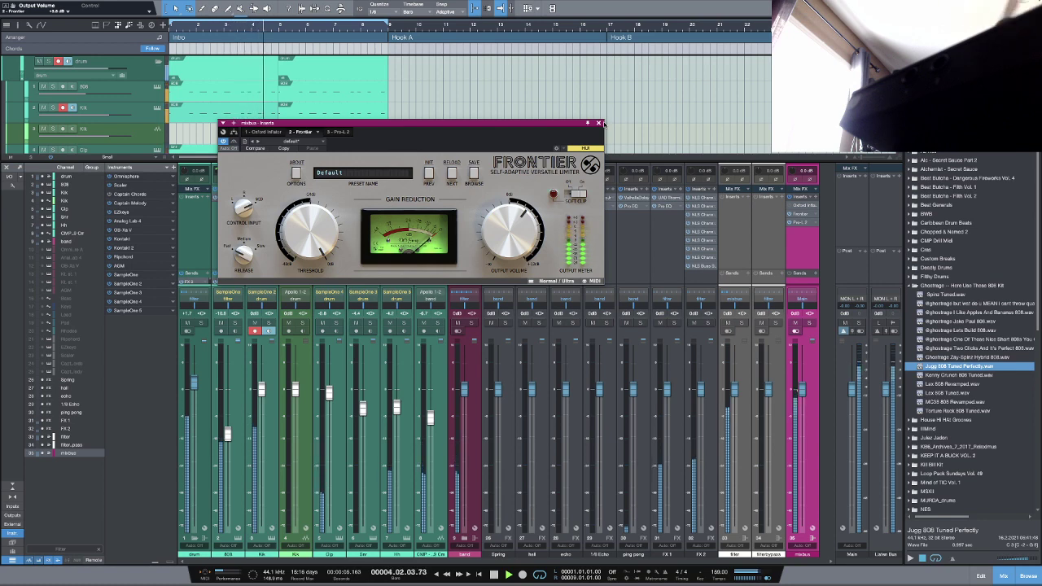
pyautogui.click(803, 223)
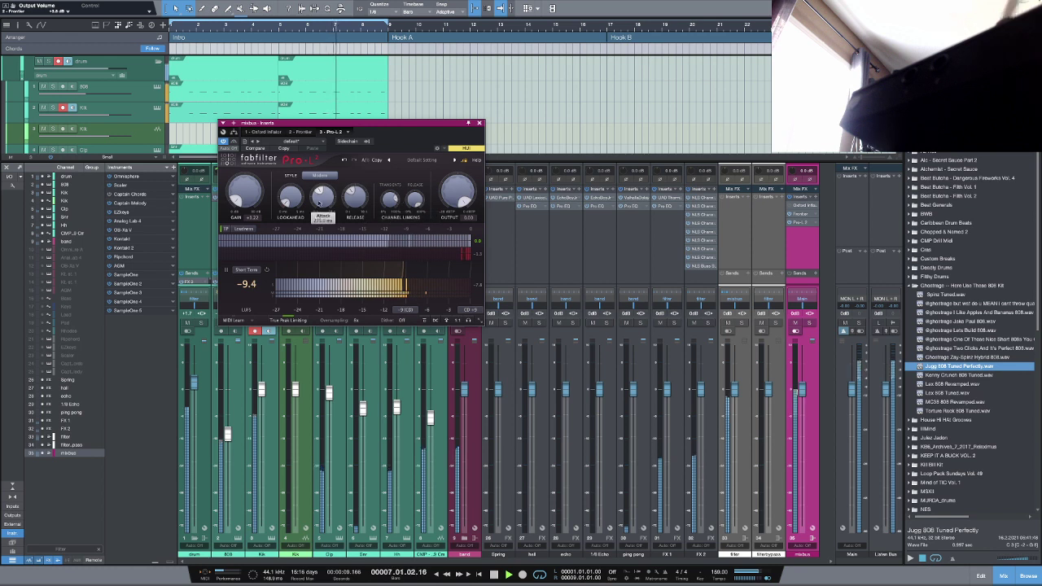
# Step: Keep the -9 LUFS target and switch Pro-L 2's meter scale to -16 dB, then K-20
pyautogui.click(406, 310)
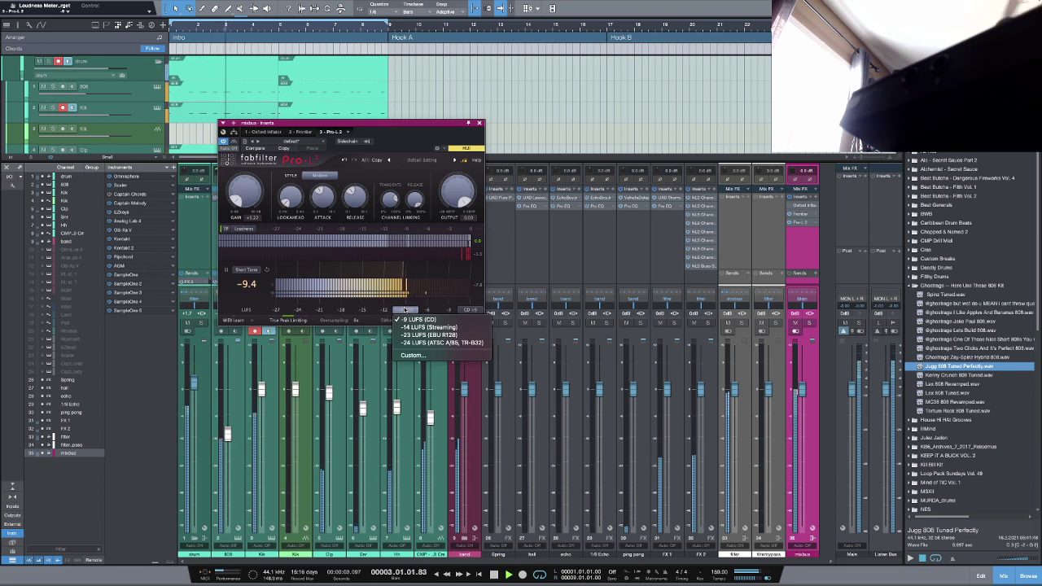
pyautogui.click(405, 311)
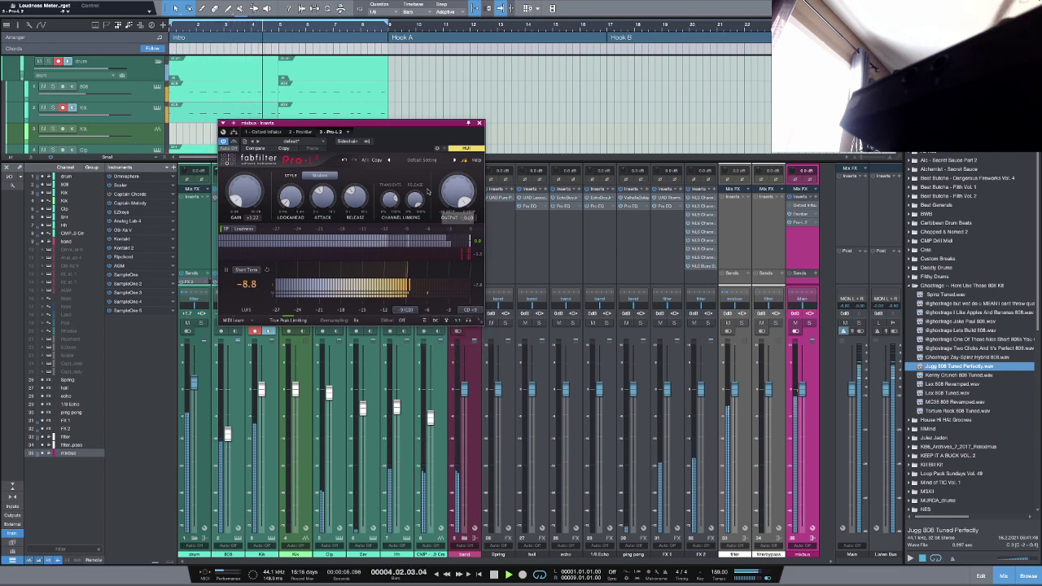
pyautogui.click(243, 229)
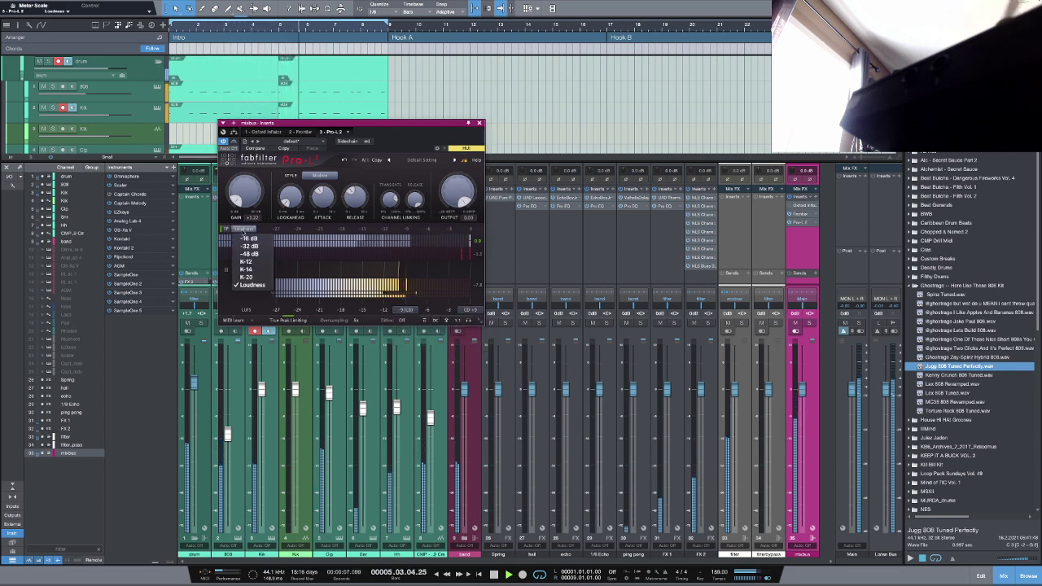
pyautogui.click(261, 239)
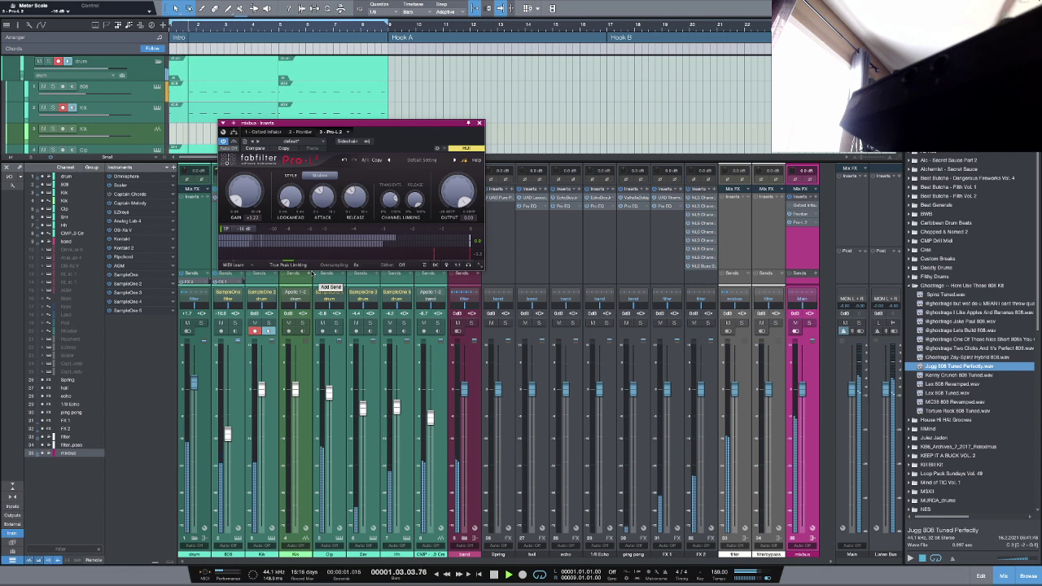
pyautogui.click(246, 229)
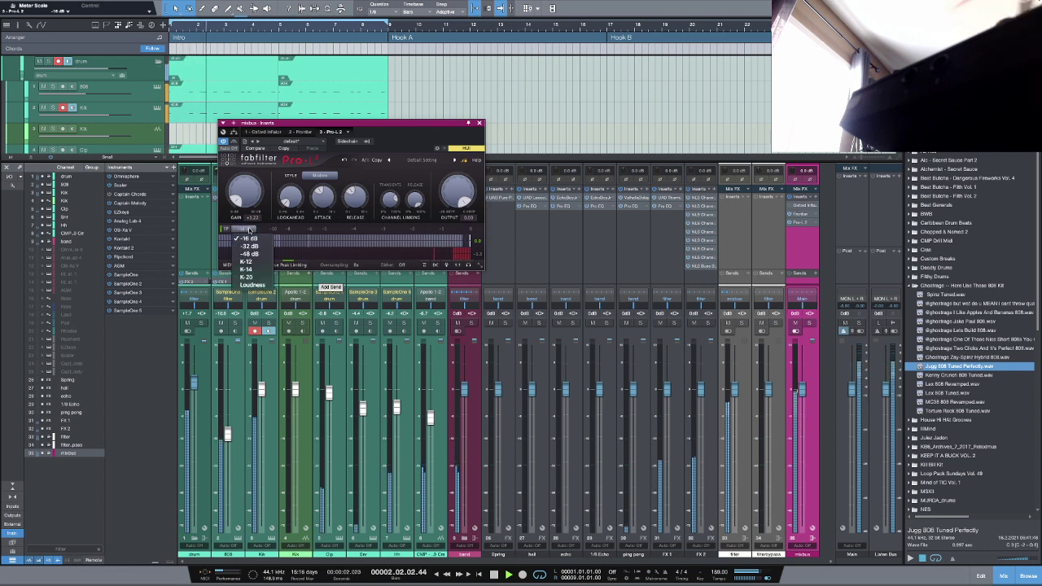
pyautogui.click(257, 278)
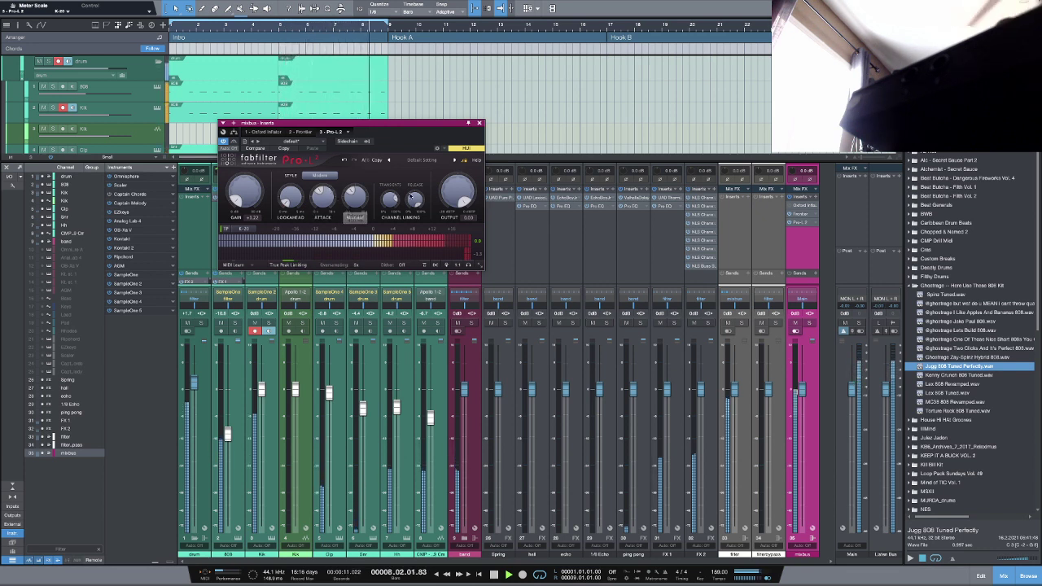
# Step: Stop playback and remove Frontier from the mixbus chain
pyautogui.press('space')
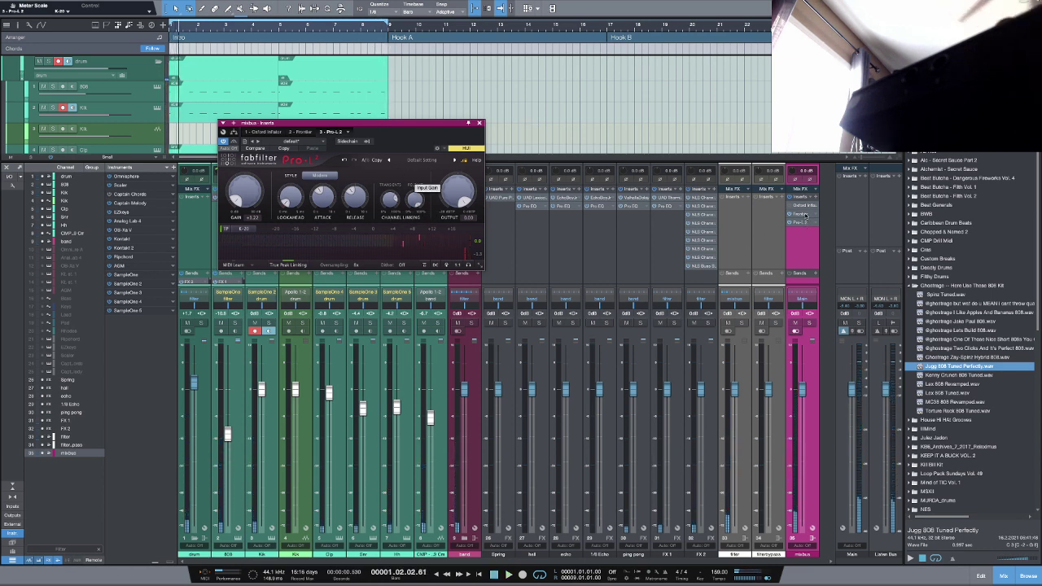
pyautogui.rightClick(805, 215)
pyautogui.click(803, 290)
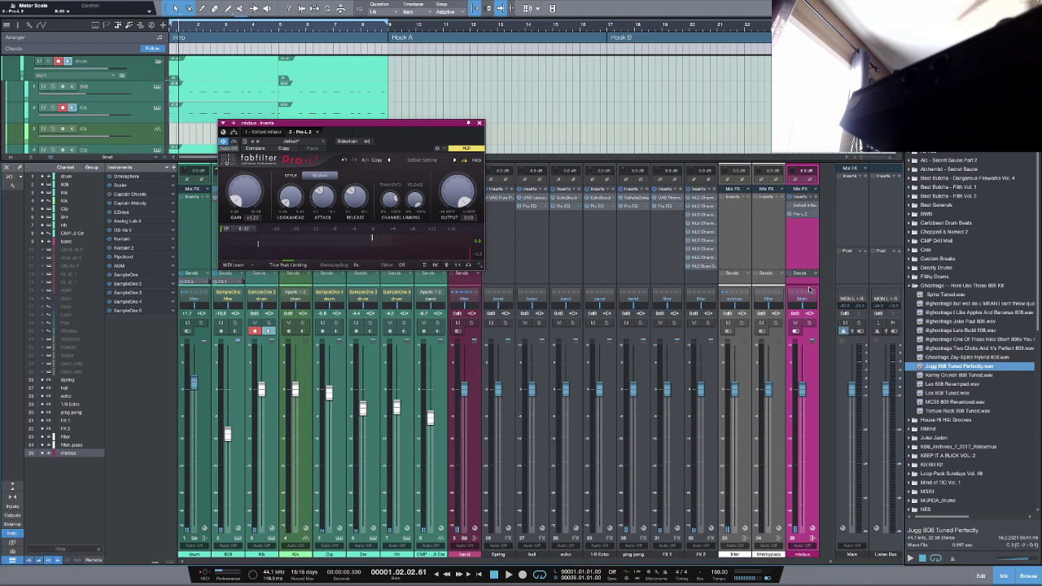
# Step: Raise Oxford Inflator's input gain while the beat plays, then reopen Pro-L 2's editor
pyautogui.click(801, 205)
pyautogui.press('space')
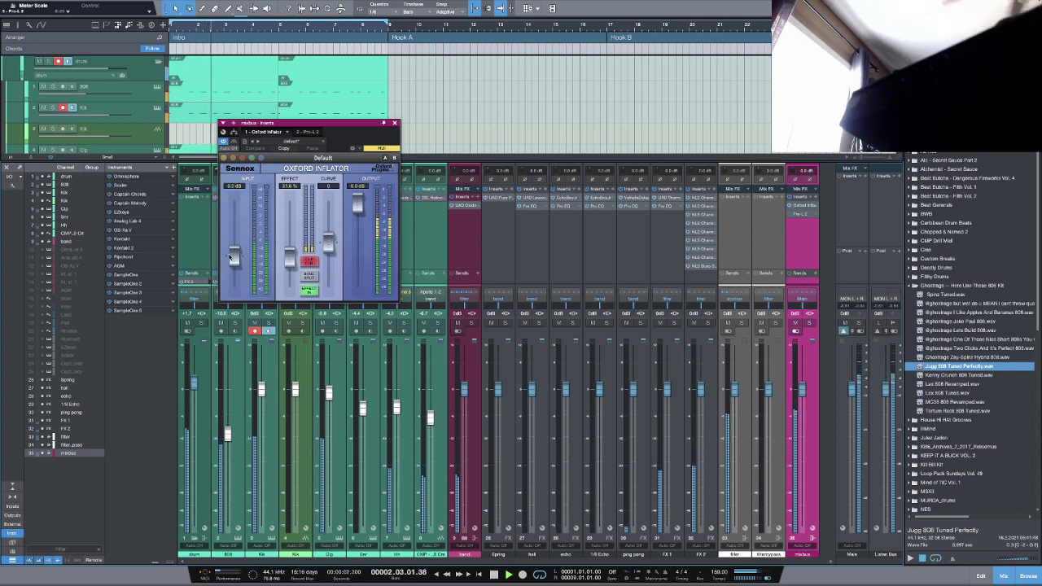
pyautogui.moveTo(233, 256); pyautogui.dragTo(233, 237)
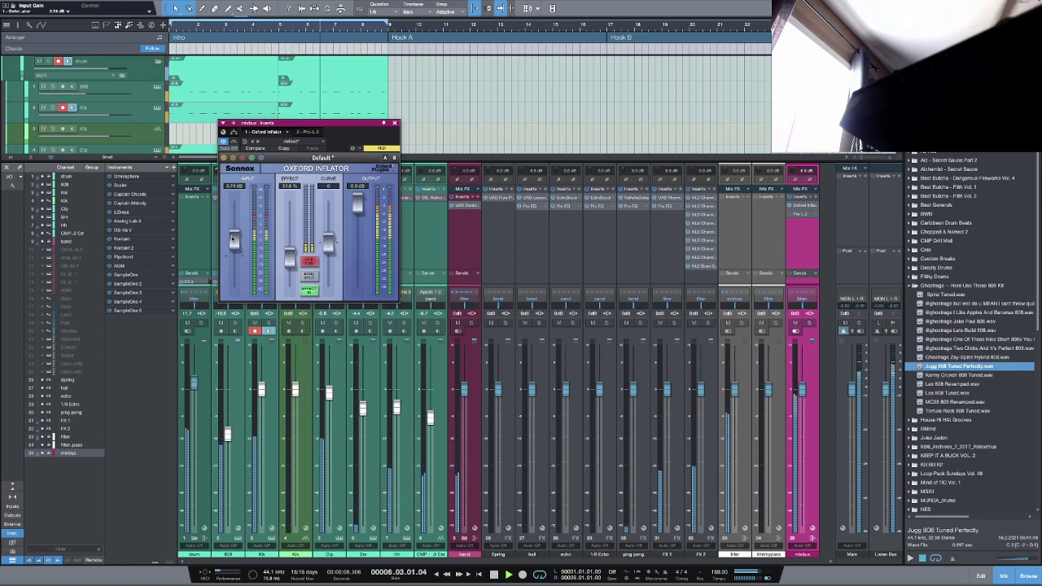
pyautogui.click(802, 214)
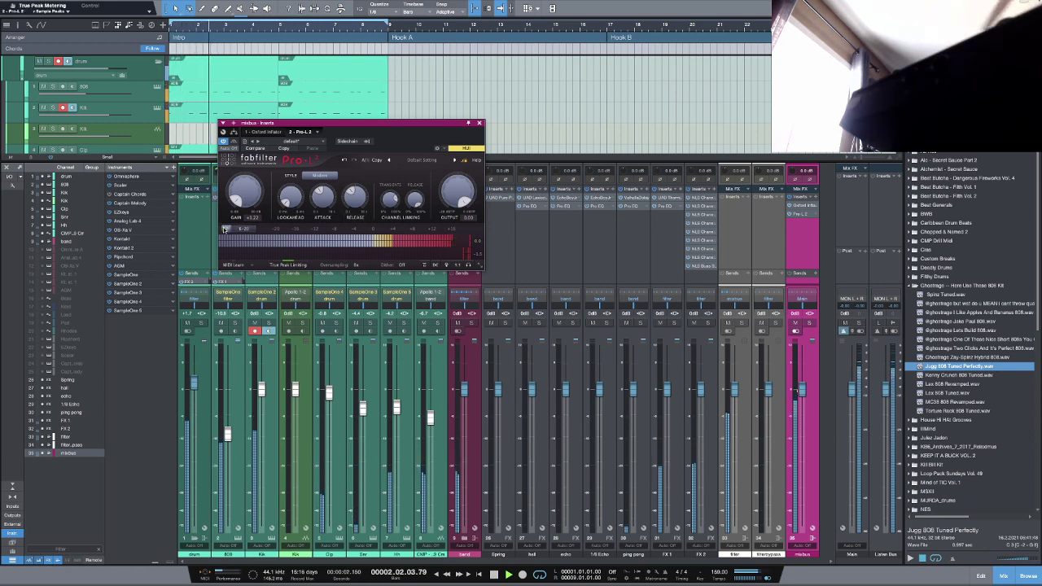
# Step: Switch Pro-L 2's meter scale to Loudness and lower its output to about -0.44 dBTP
pyautogui.click(230, 228)
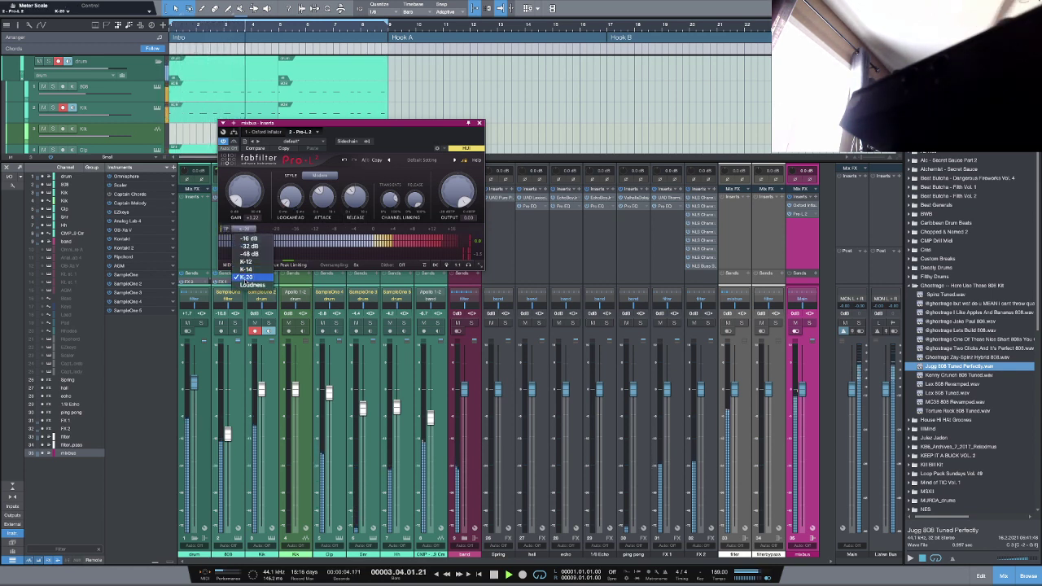
pyautogui.click(241, 284)
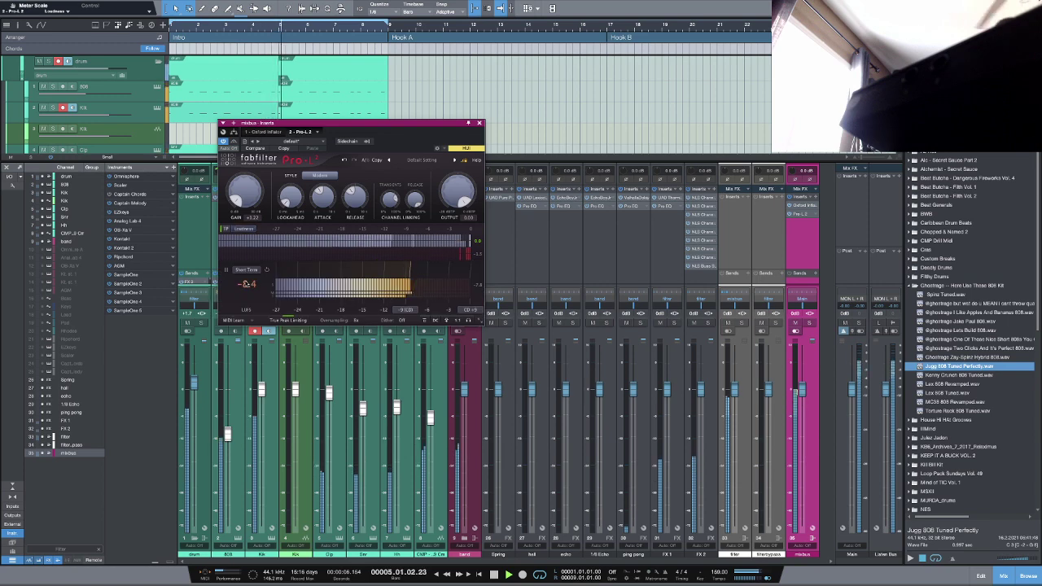
pyautogui.moveTo(457, 196); pyautogui.dragTo(436, 228)
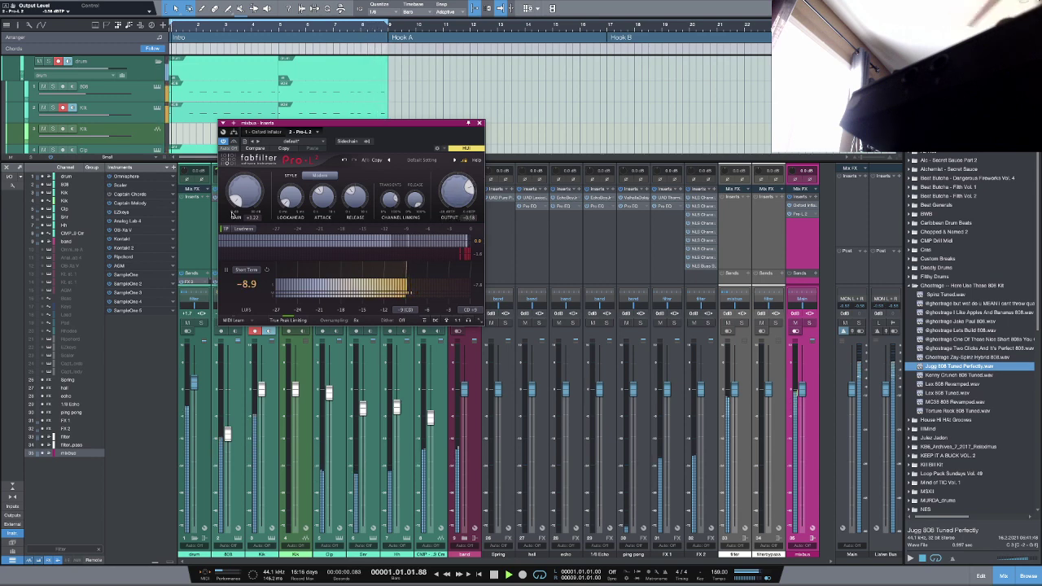
pyautogui.click(798, 214)
# Step: Trim Oxford Inflator's output fader to -0.61 dB and close its editor
pyautogui.click(800, 205)
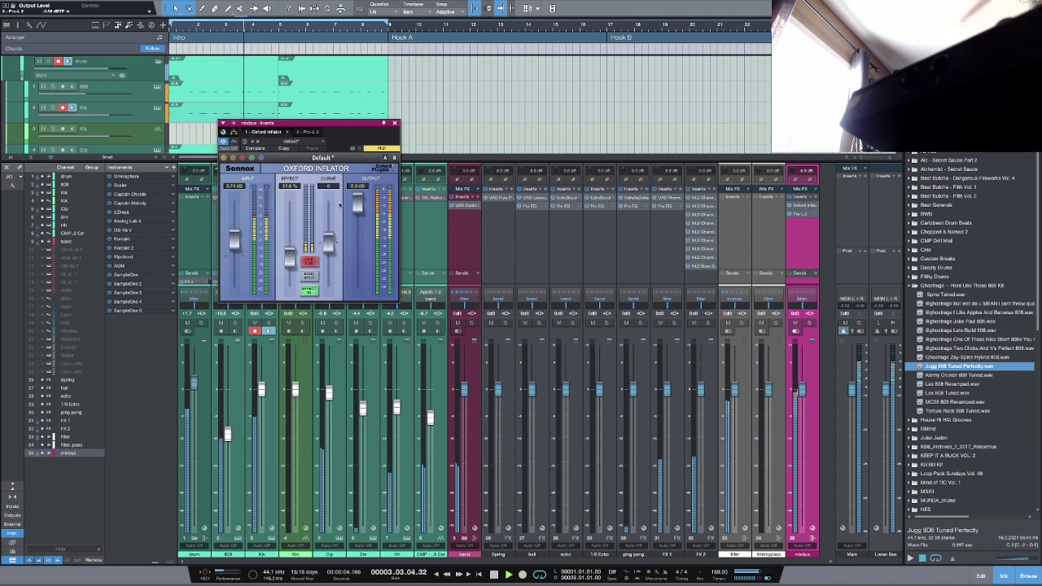
pyautogui.moveTo(357, 204); pyautogui.dragTo(355, 212)
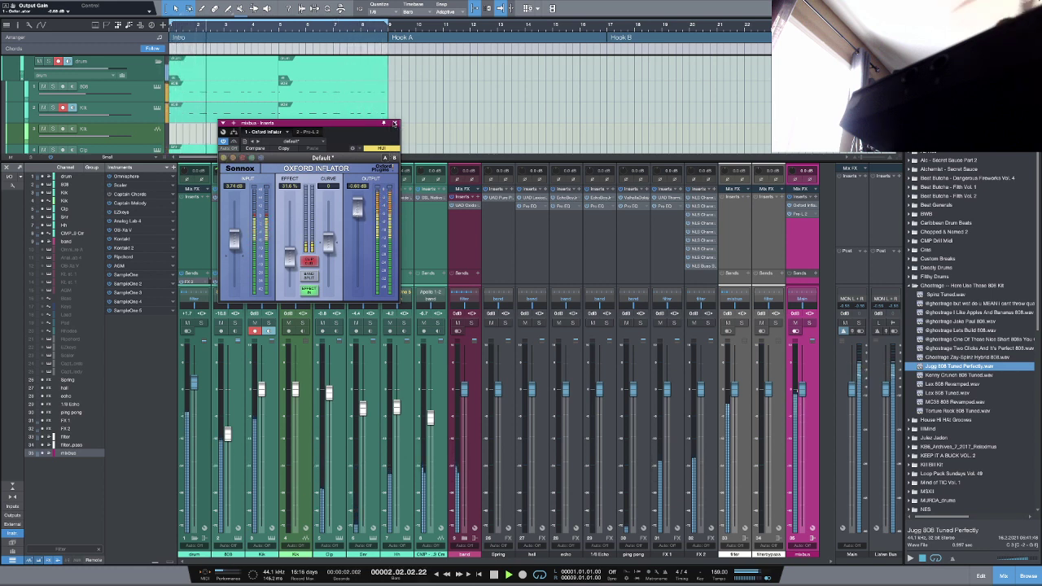
pyautogui.click(394, 123)
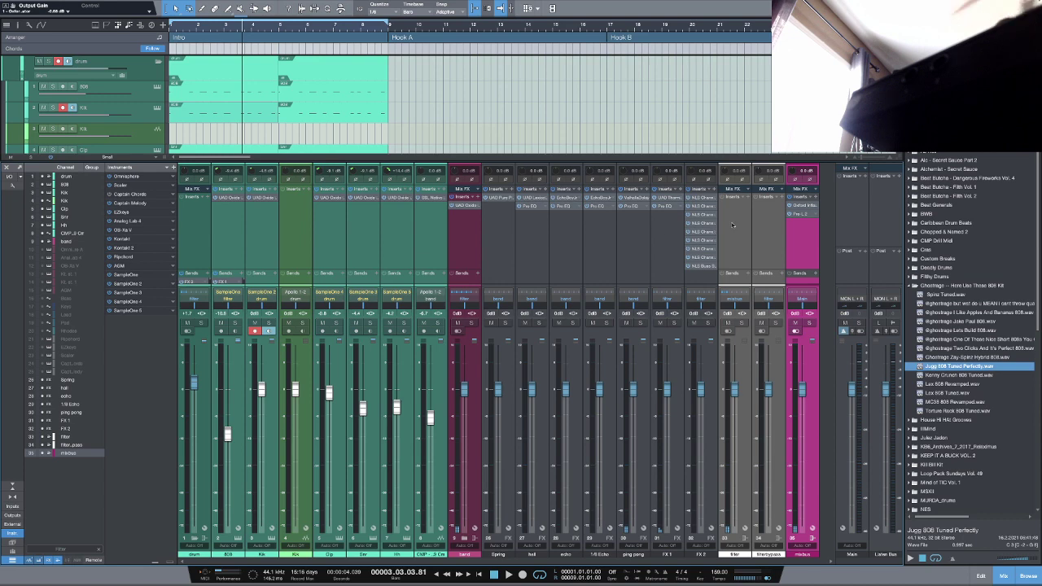
# Step: Load the UAD SSL G Bus Compressor onto a new mixbus insert via an 'ssl' search
pyautogui.click(815, 198)
pyautogui.write('ssl')
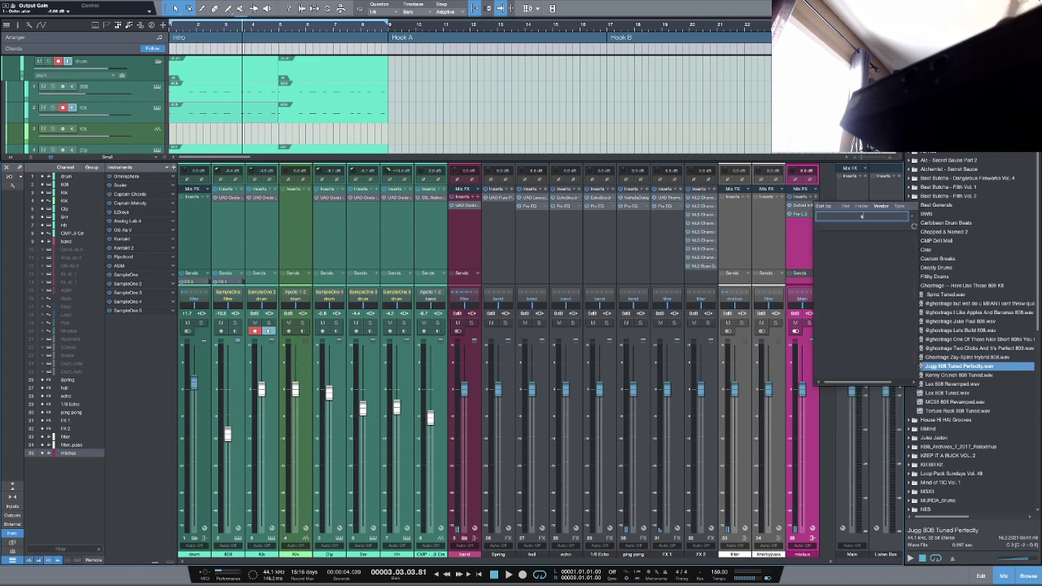
pyautogui.press('Down')
pyautogui.press('Down')
pyautogui.press('Down')
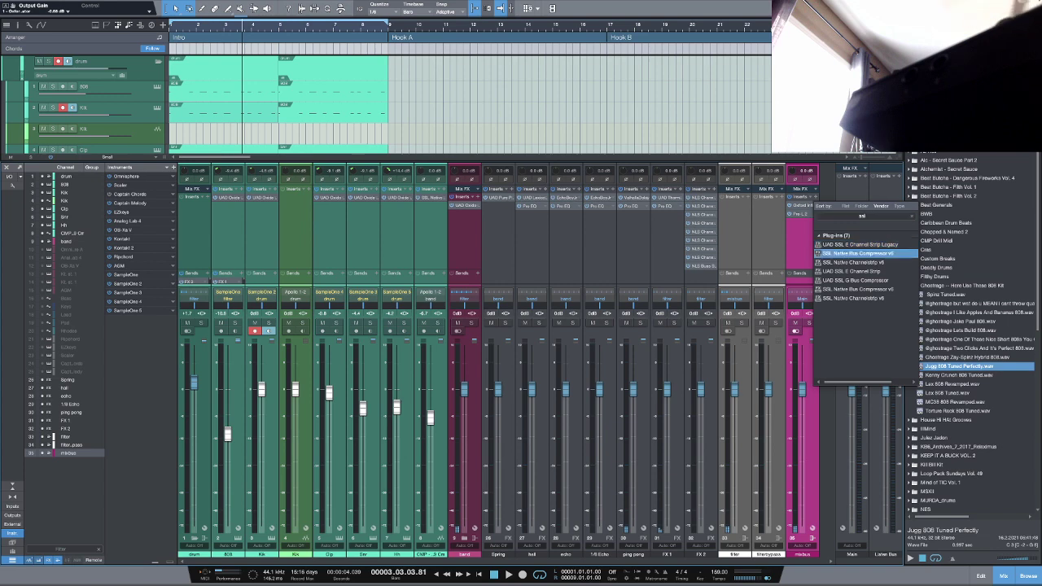
pyautogui.press('Down')
pyautogui.press('Down')
pyautogui.press('Up')
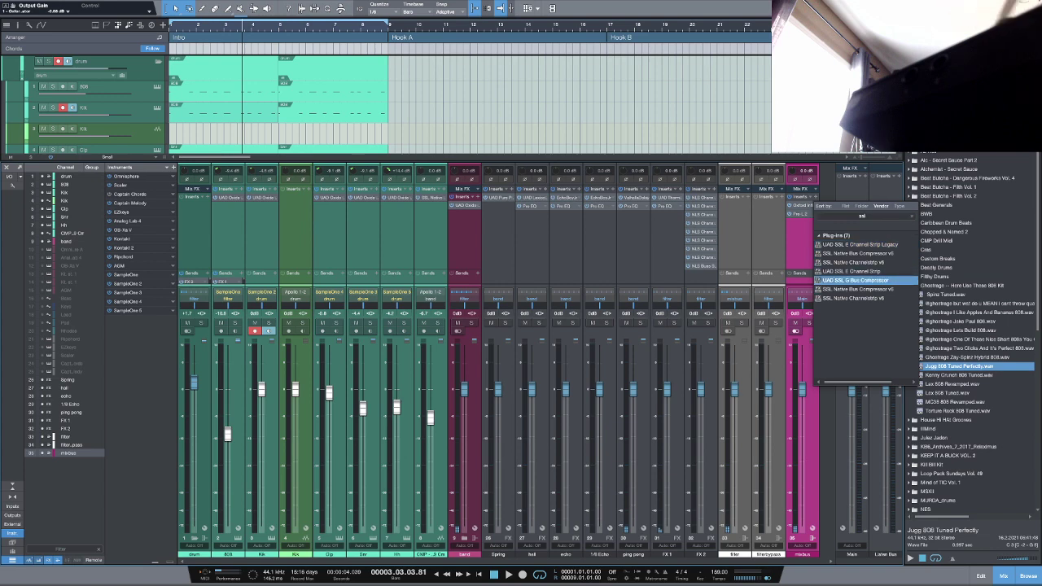
pyautogui.press('Return')
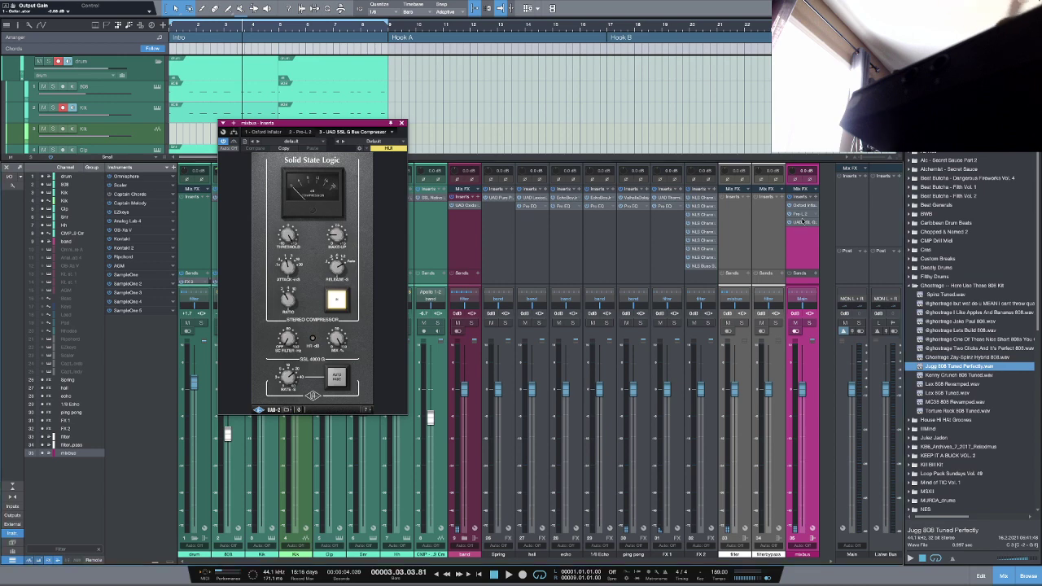
# Step: Move the SSL compressor to the top insert slot, ahead of Inflator and Pro-L 2
pyautogui.moveTo(800, 223); pyautogui.dragTo(801, 203)
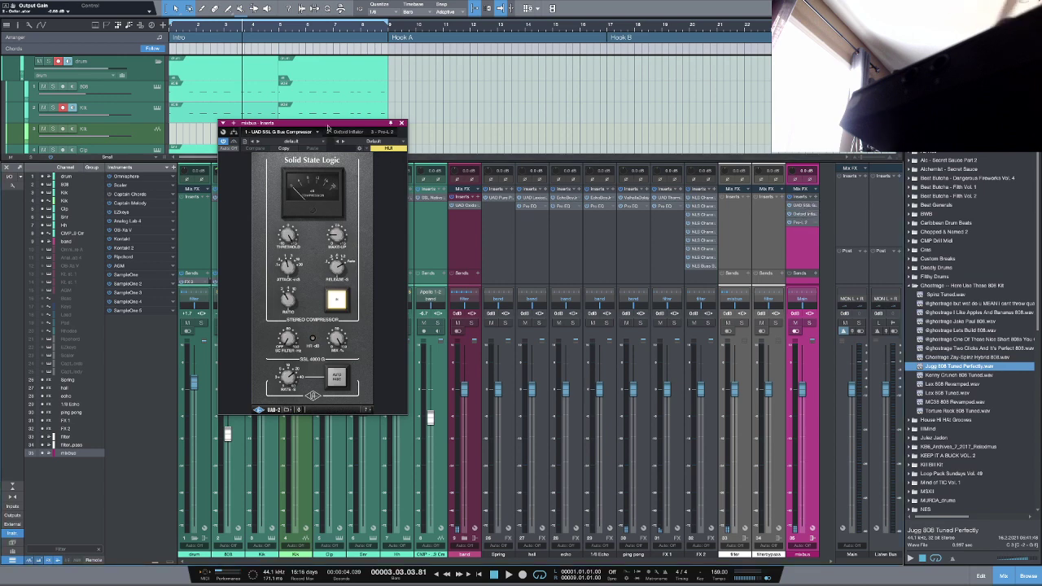
pyautogui.moveTo(328, 128); pyautogui.dragTo(601, 190)
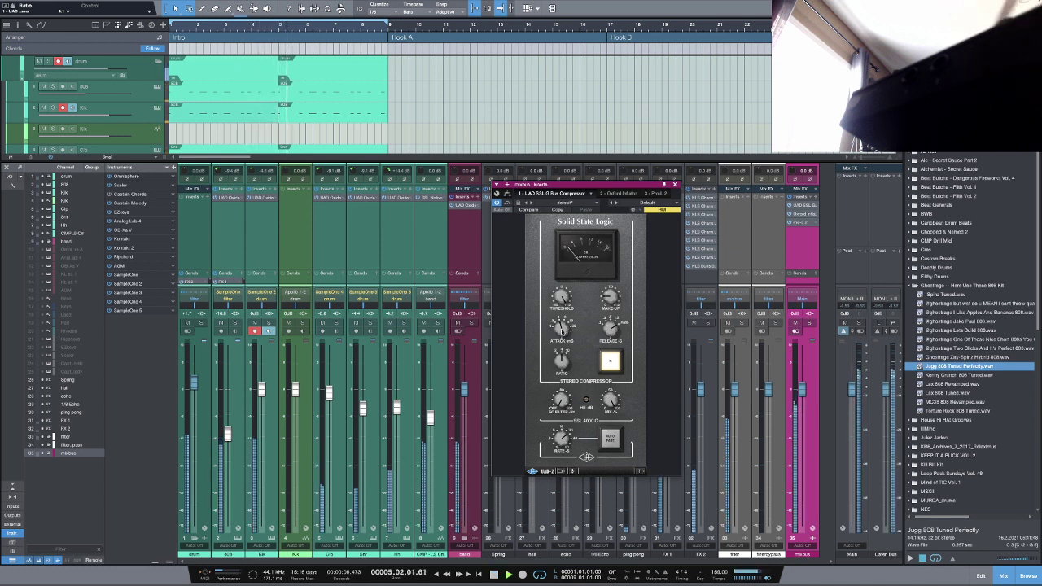
# Step: Raise the mixbus Pro-L 2 Gain knob from +1.27 dB to about +1.88 dB
pyautogui.click(674, 185)
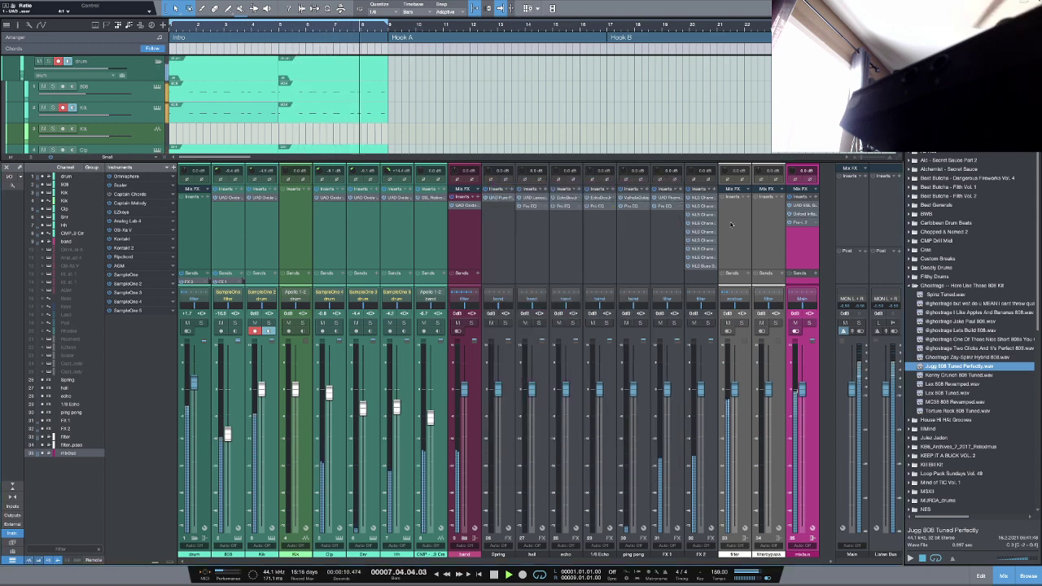
pyautogui.click(801, 222)
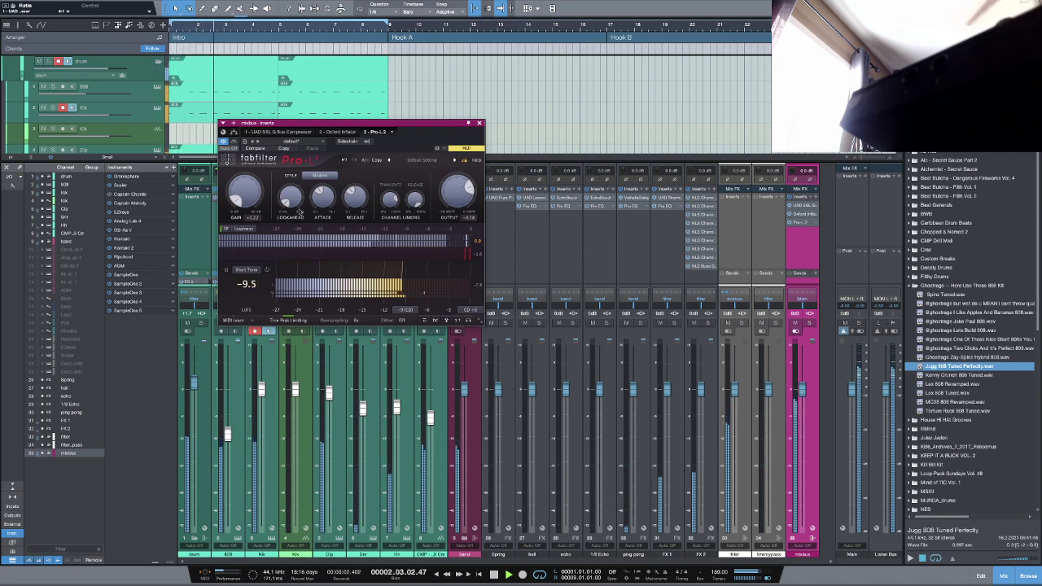
pyautogui.moveTo(251, 195)
pyautogui.moveTo(250, 194); pyautogui.dragTo(251, 187)
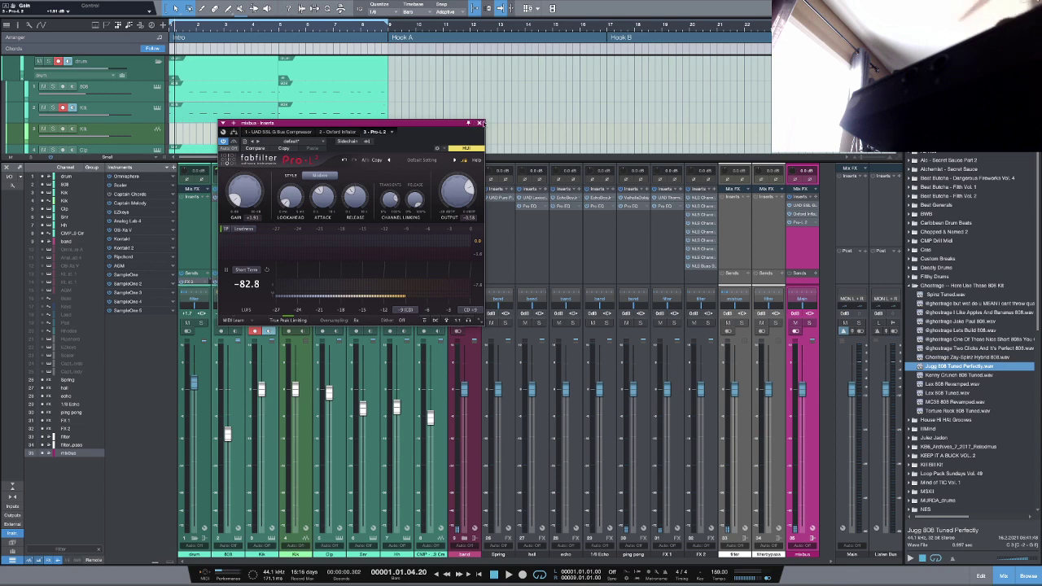
pyautogui.click(478, 124)
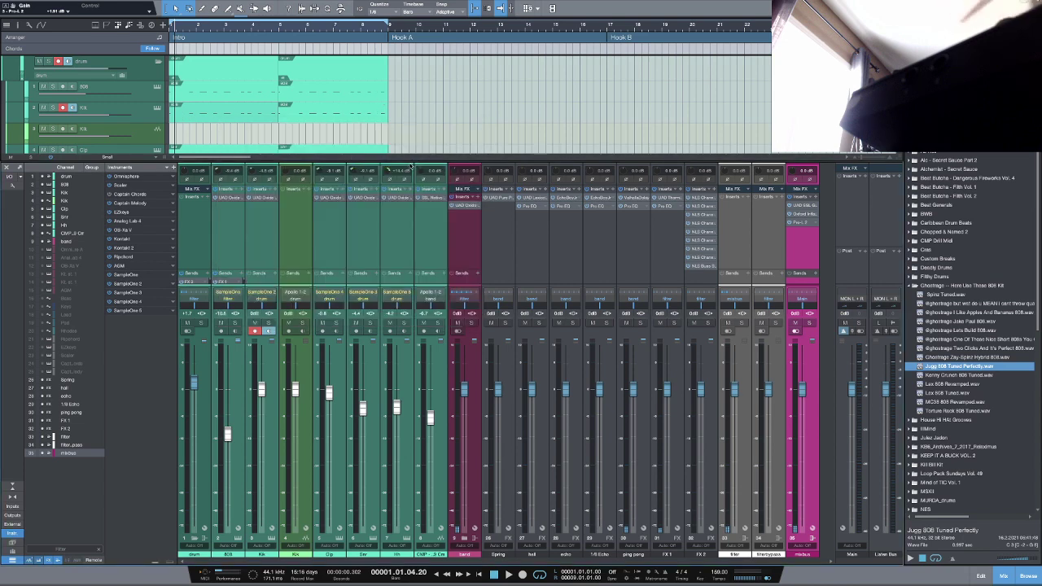
# Step: Drag the arrange/console divider down and scroll through the beat's track list
pyautogui.moveTo(413, 160); pyautogui.dragTo(333, 257)
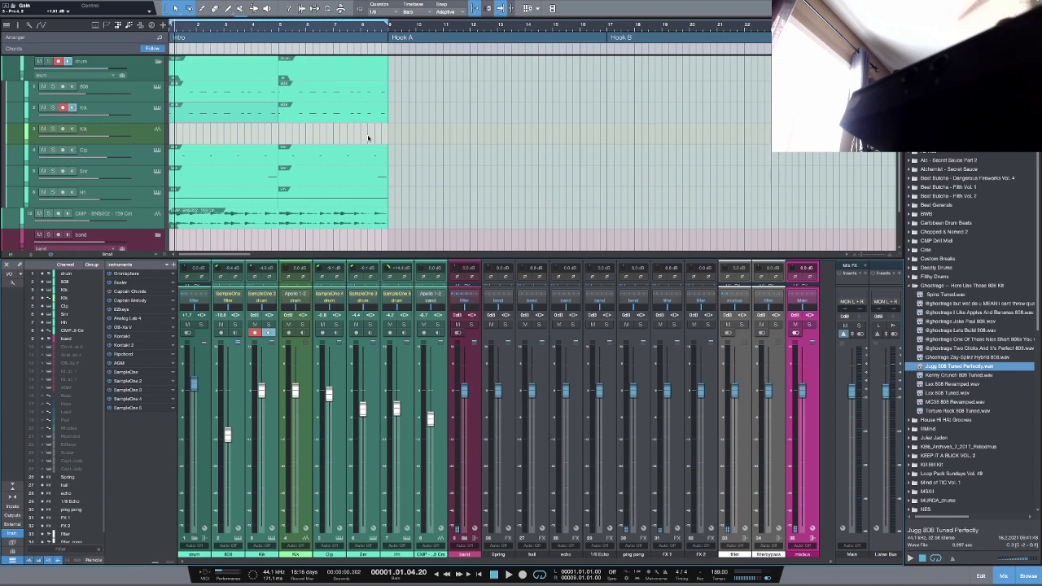
pyautogui.scroll(-2, 368, 138)
pyautogui.scroll(3, 368, 138)
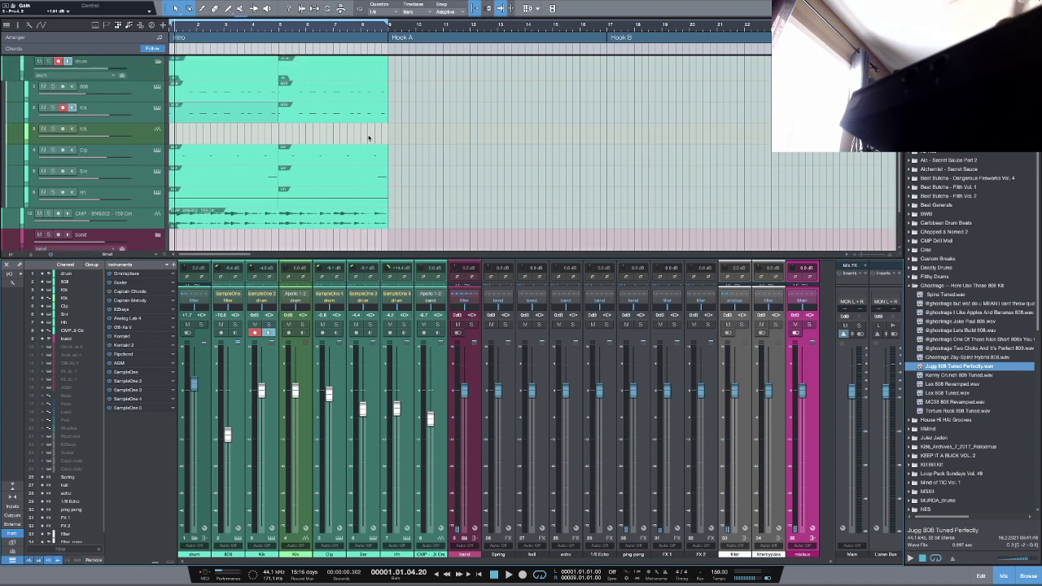
pyautogui.scroll(-2, 367, 138)
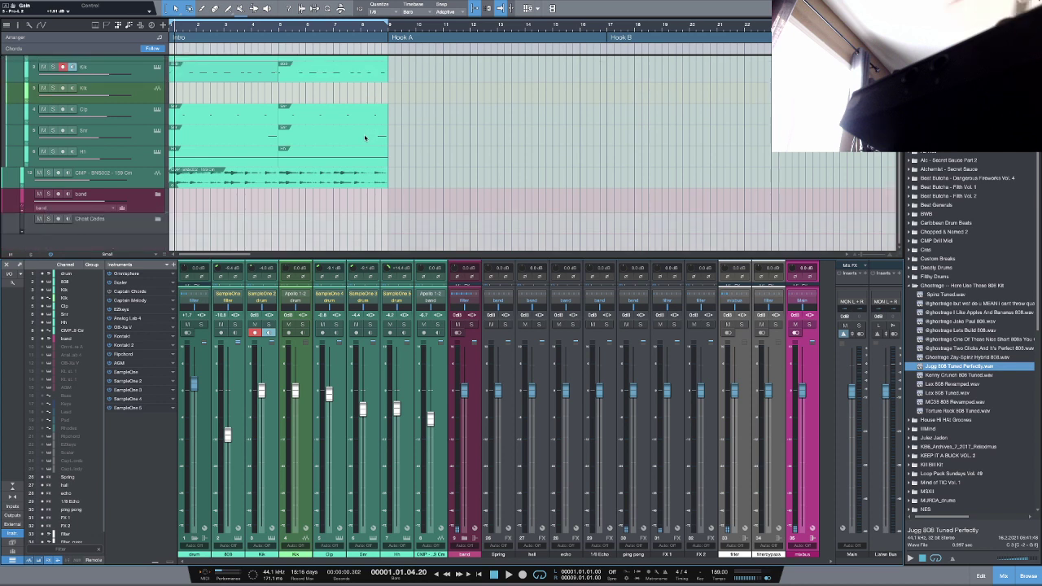
pyautogui.scroll(2, 365, 138)
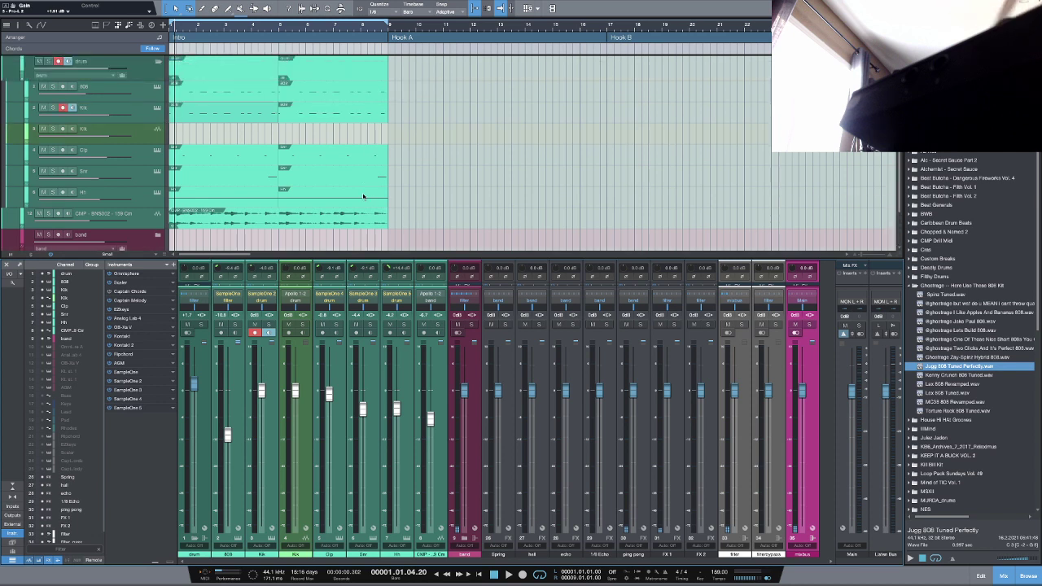